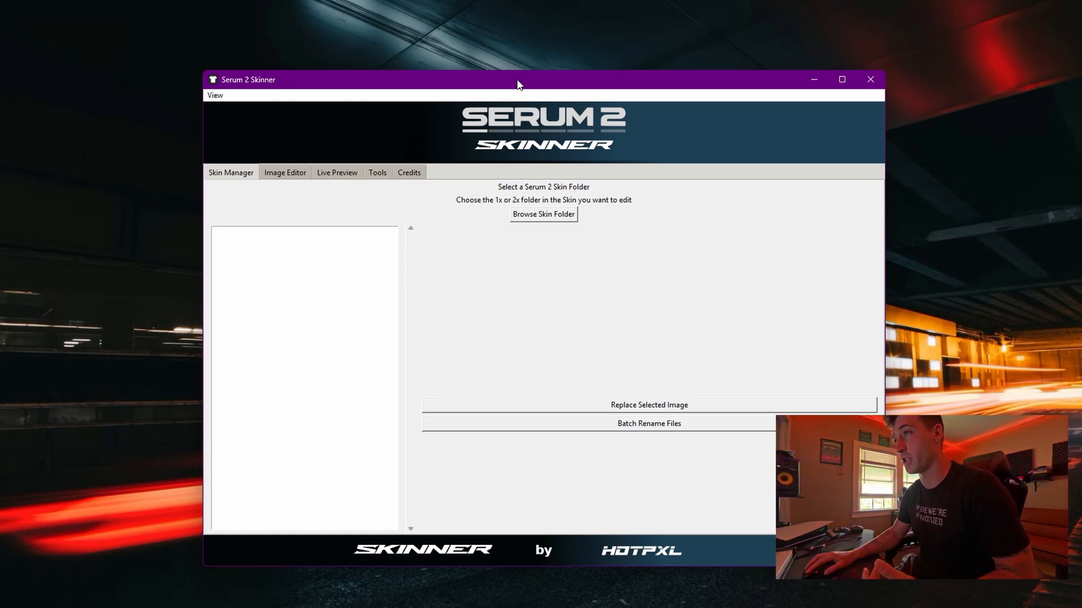
# Switch to File Explorer and open the Skins folder in Documents > Xfer > Serum 2 Presets.
pyautogui.moveTo(518, 84); pyautogui.dragTo(525, 81)
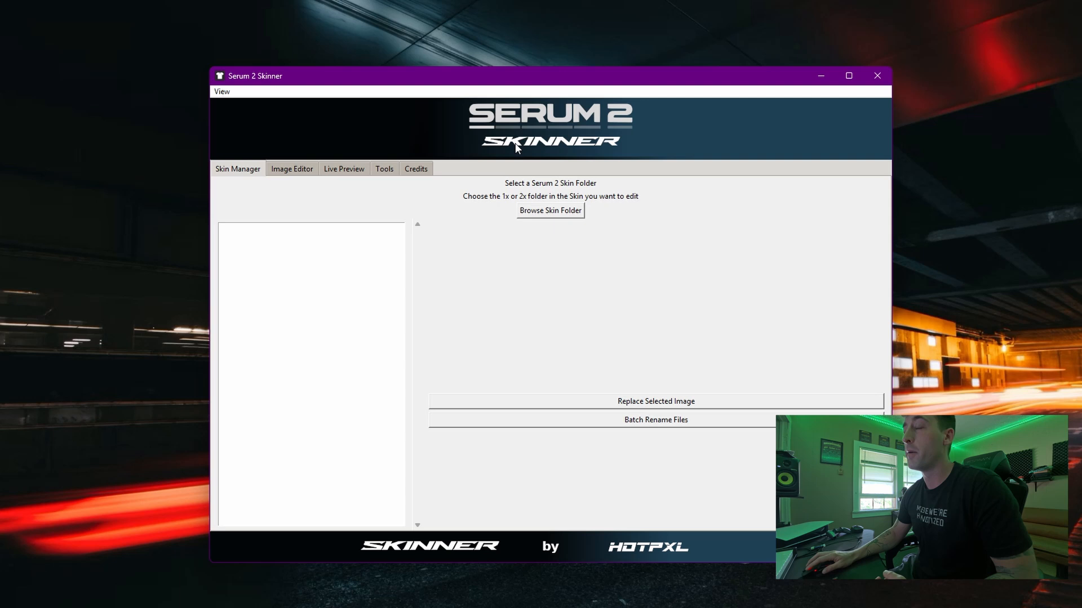
pyautogui.click(823, 74)
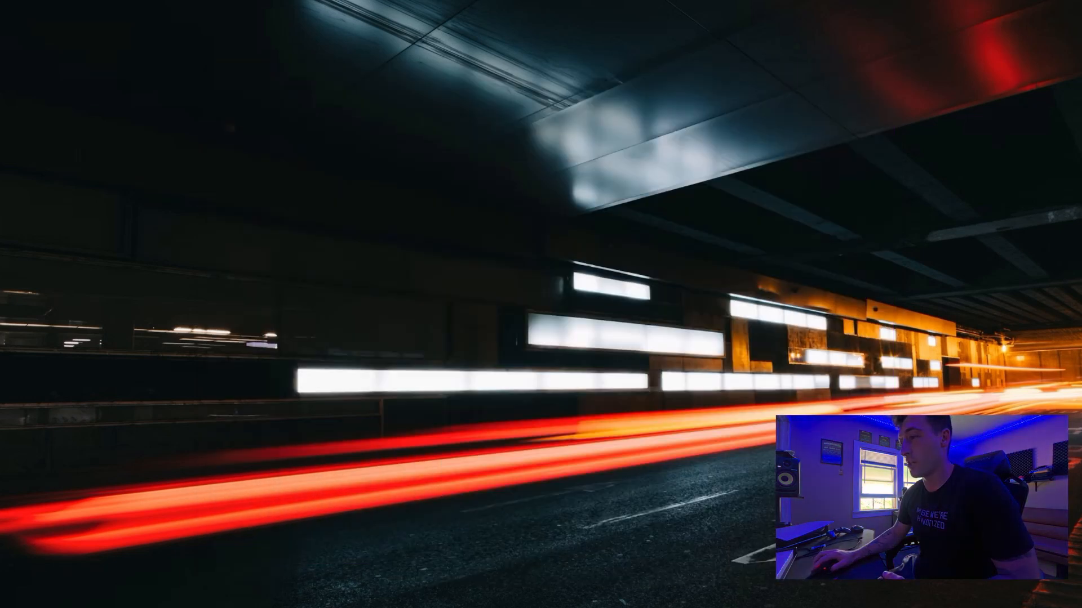
pyautogui.press('super+e')
pyautogui.moveTo(509, 110); pyautogui.dragTo(469, 104)
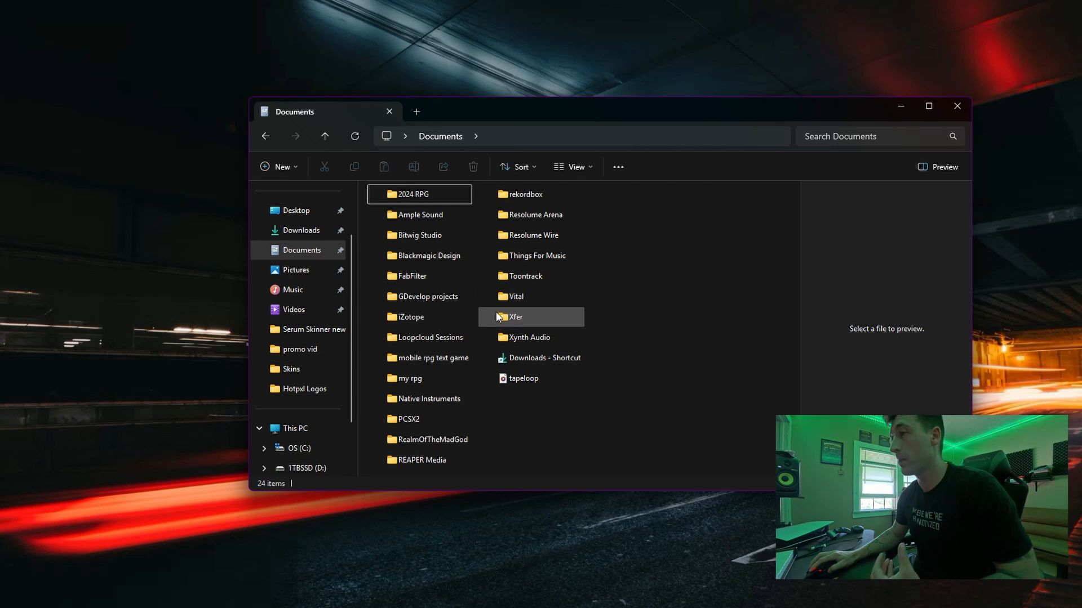
pyautogui.doubleClick(526, 315)
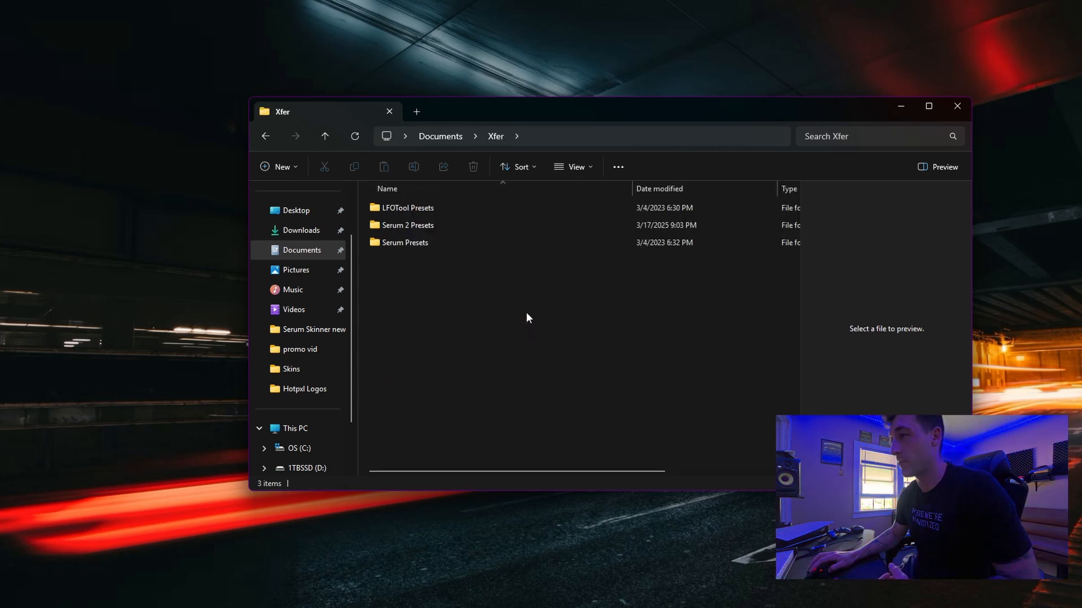
pyautogui.doubleClick(408, 225)
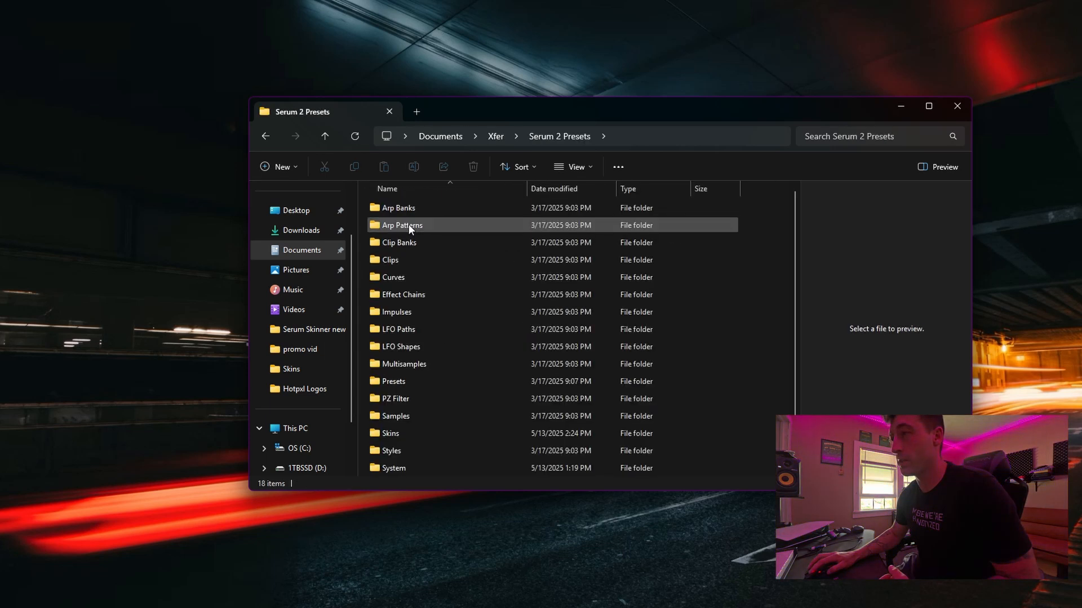
pyautogui.scroll(-1, 423, 434)
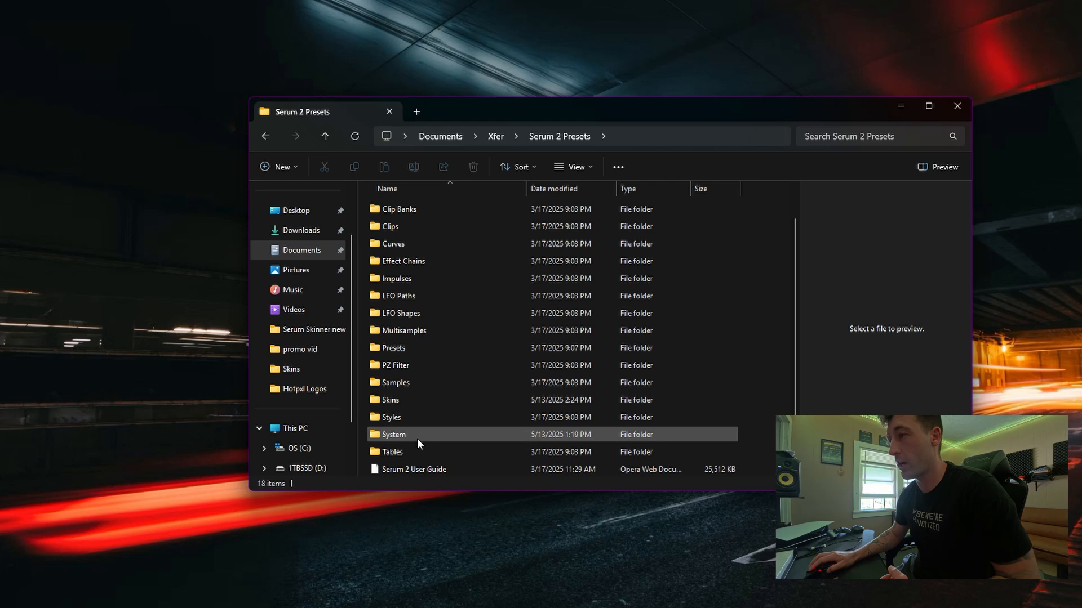
pyautogui.doubleClick(406, 400)
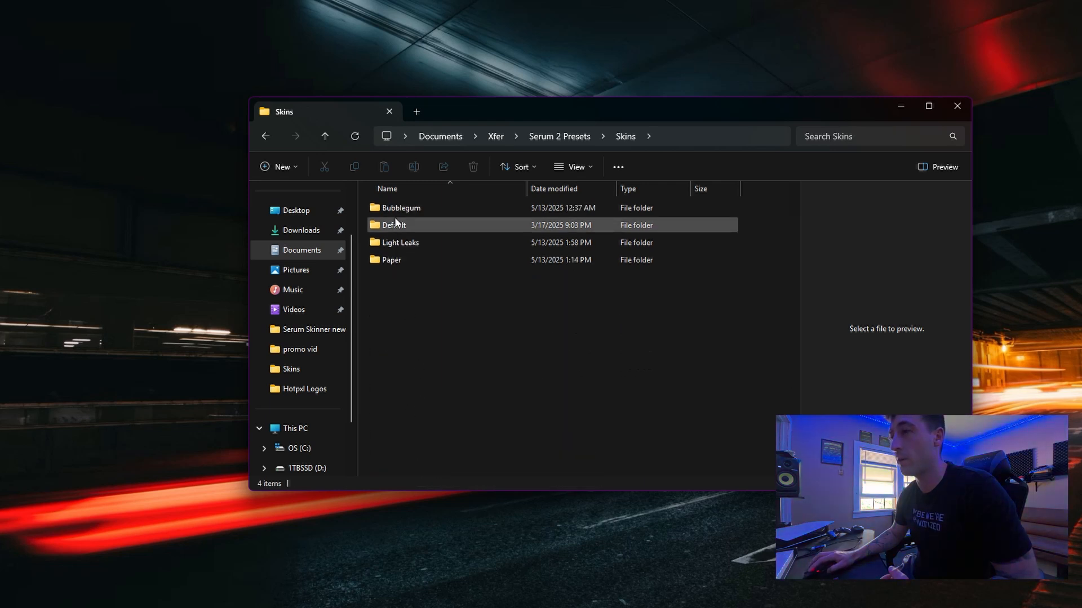
# Duplicate the Default skin folder within Skins and rename the copy as My Awesome Skin.
pyautogui.click(407, 224)
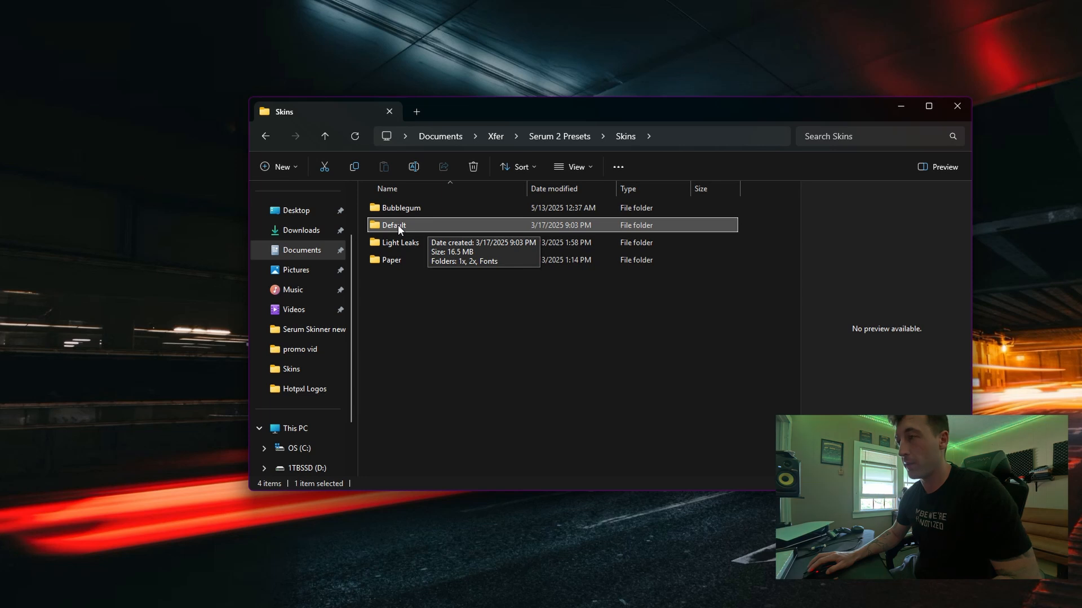
pyautogui.hotkey('ctrl', 'c')
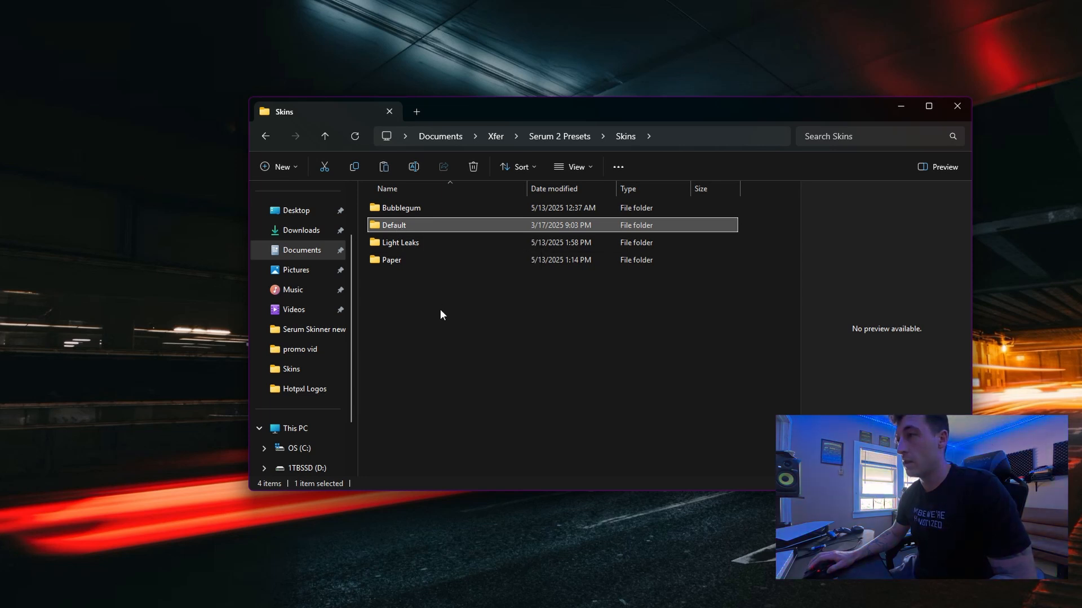
pyautogui.hotkey('ctrl', 'v')
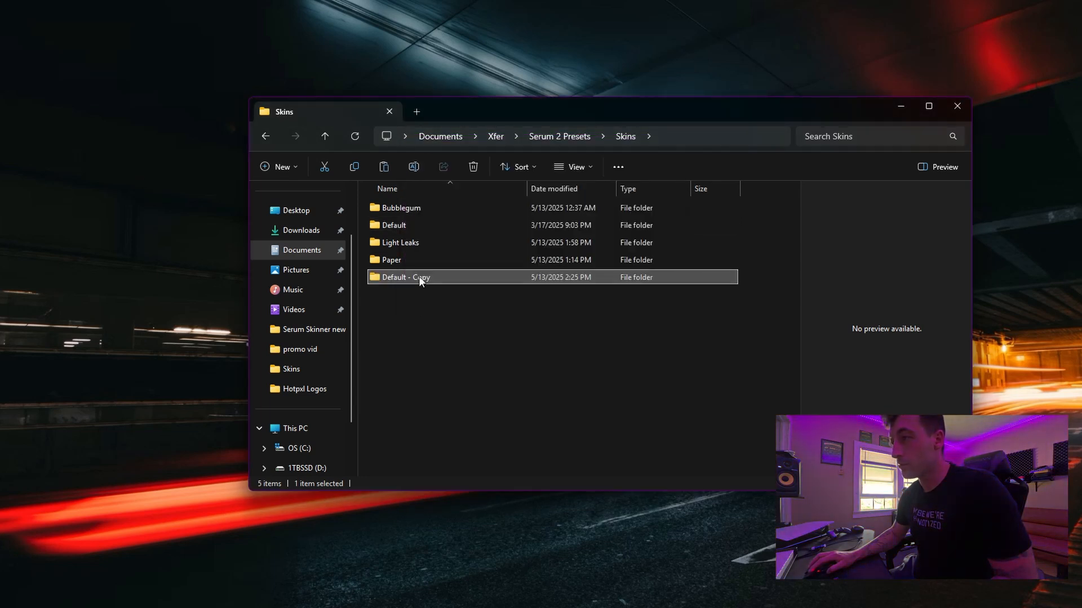
pyautogui.click(418, 276)
pyautogui.write('My ')
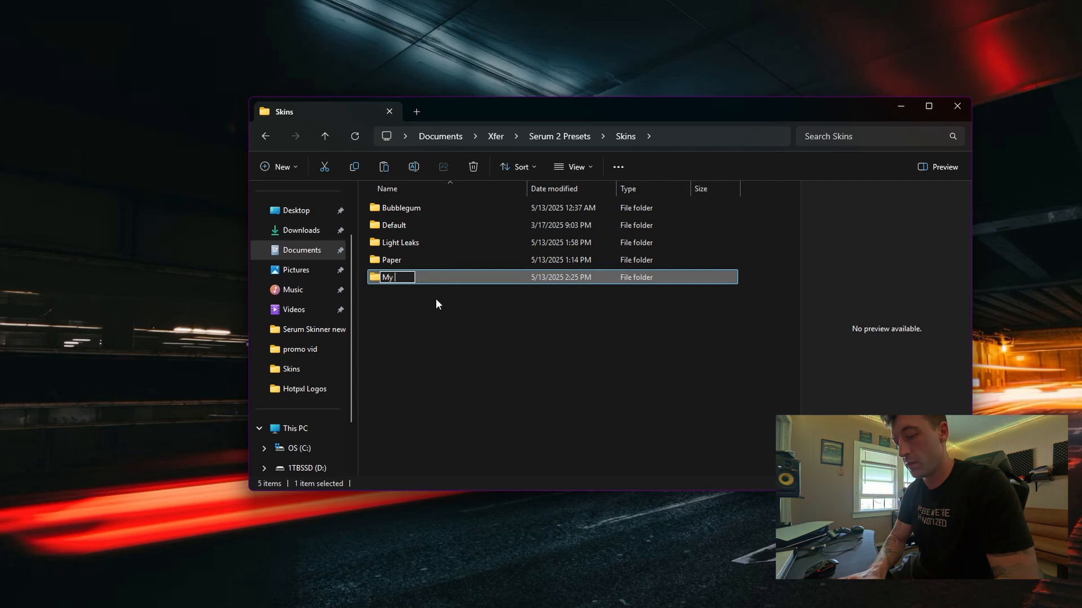
pyautogui.write('Awesome Skin')
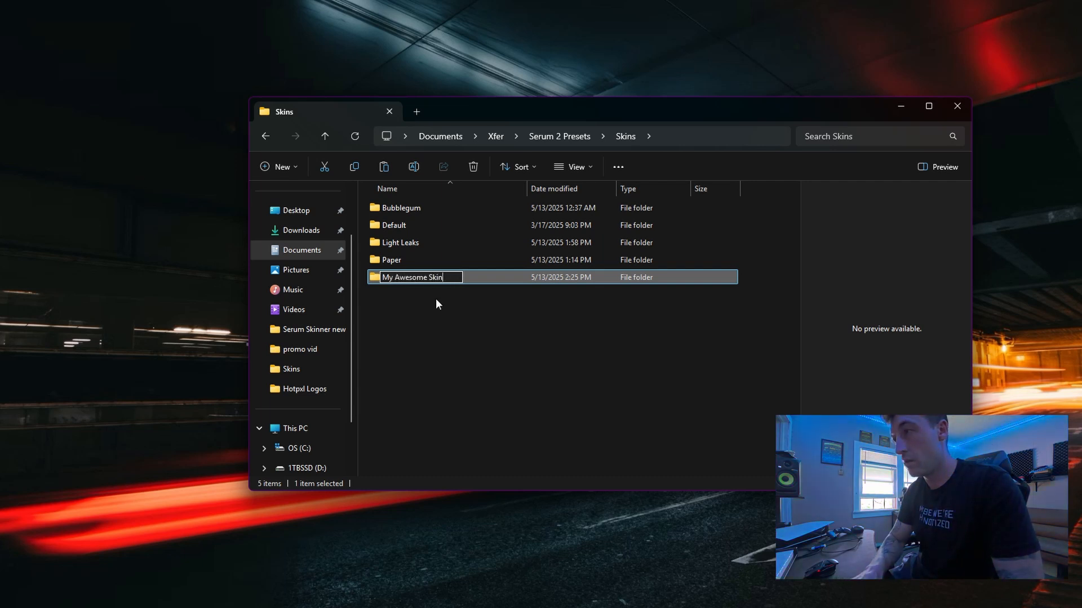
pyautogui.press('Return')
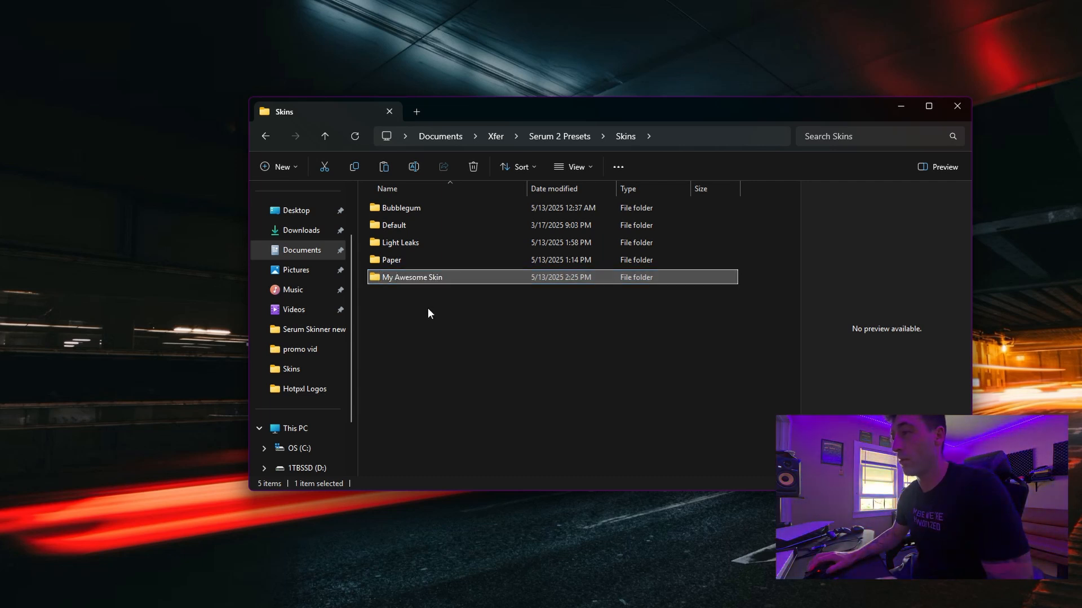
pyautogui.click(395, 224)
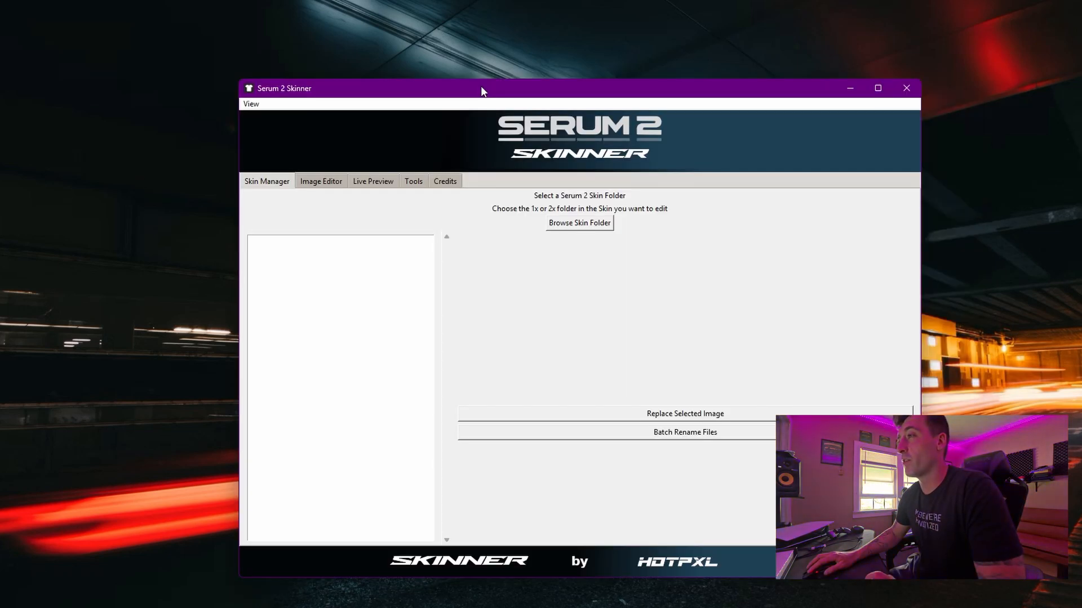
# In Serum 2 Skinner, load the 1x folder of My Awesome Skin from Documents > Xfer > Serum 2 Presets > Skins.
pyautogui.click(571, 226)
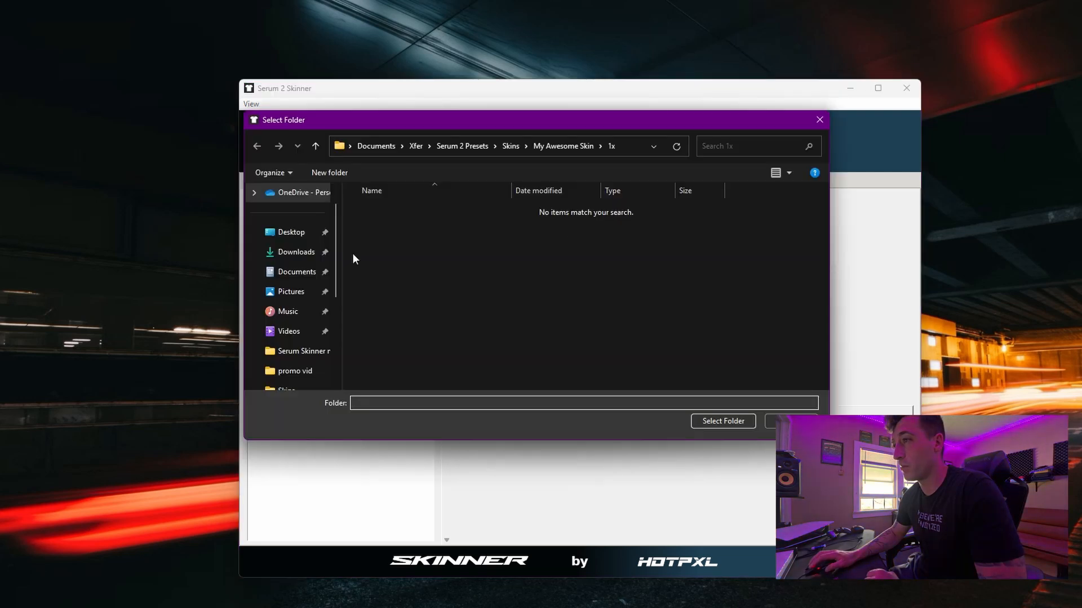
pyautogui.click(293, 273)
pyautogui.scroll(-3, 448, 318)
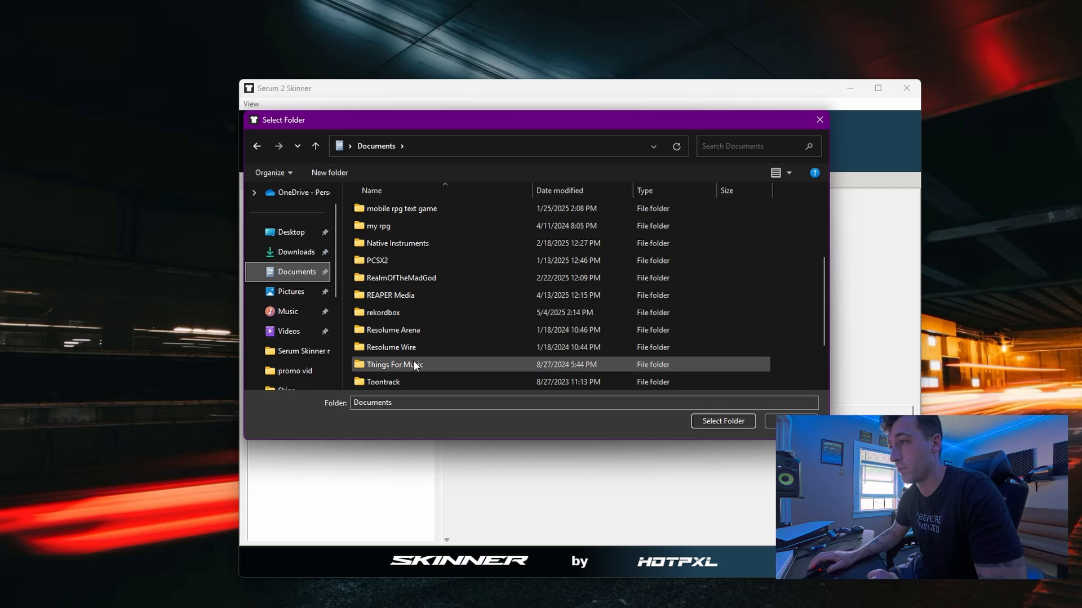
pyautogui.scroll(-2, 403, 367)
pyautogui.doubleClick(358, 348)
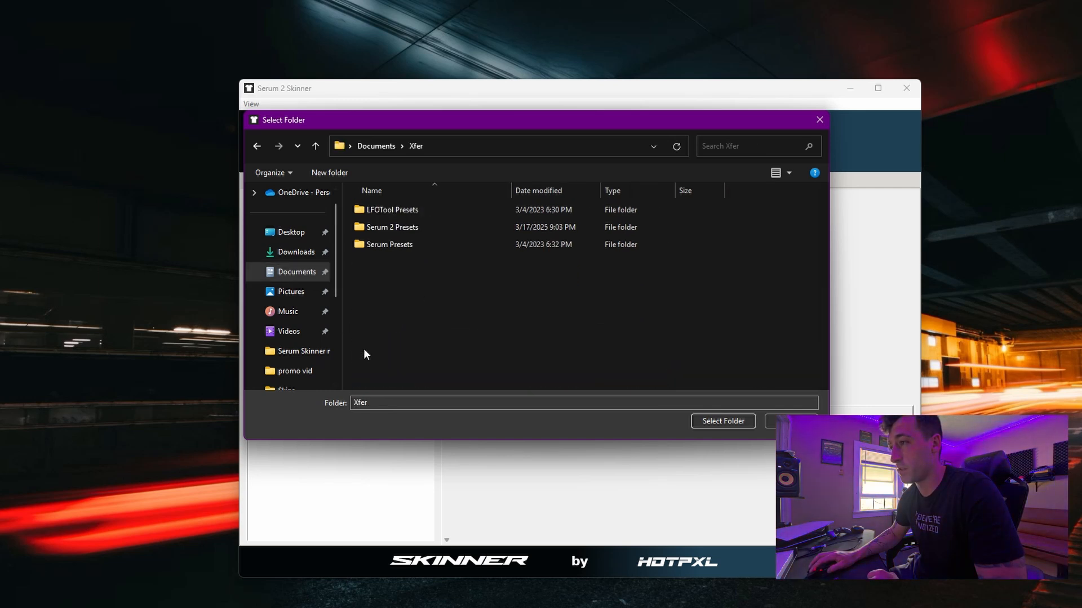
pyautogui.doubleClick(376, 231)
pyautogui.scroll(-2, 394, 303)
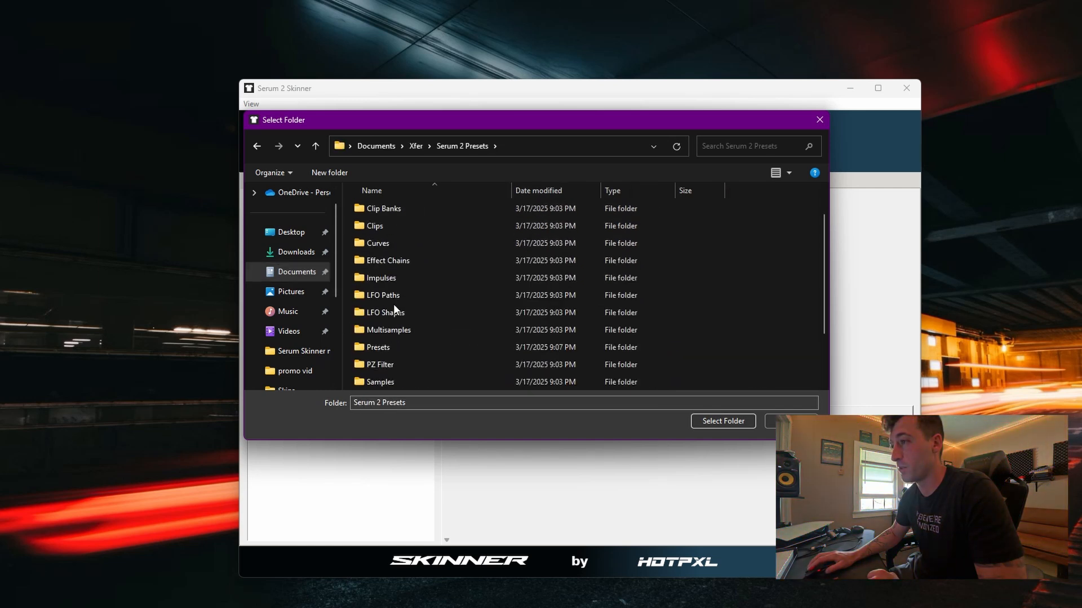
pyautogui.doubleClick(391, 345)
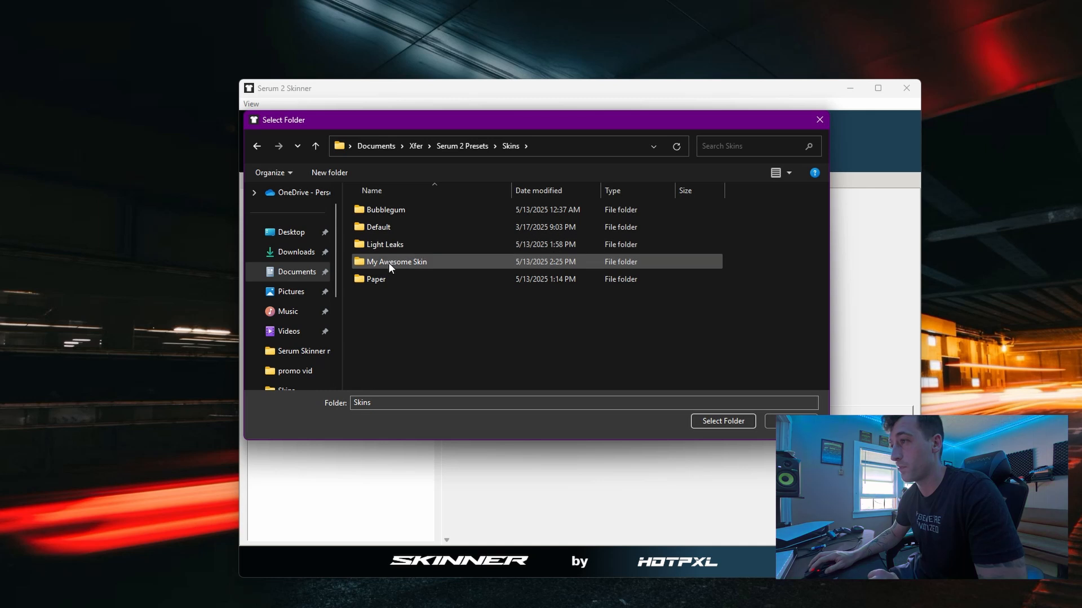
pyautogui.doubleClick(413, 263)
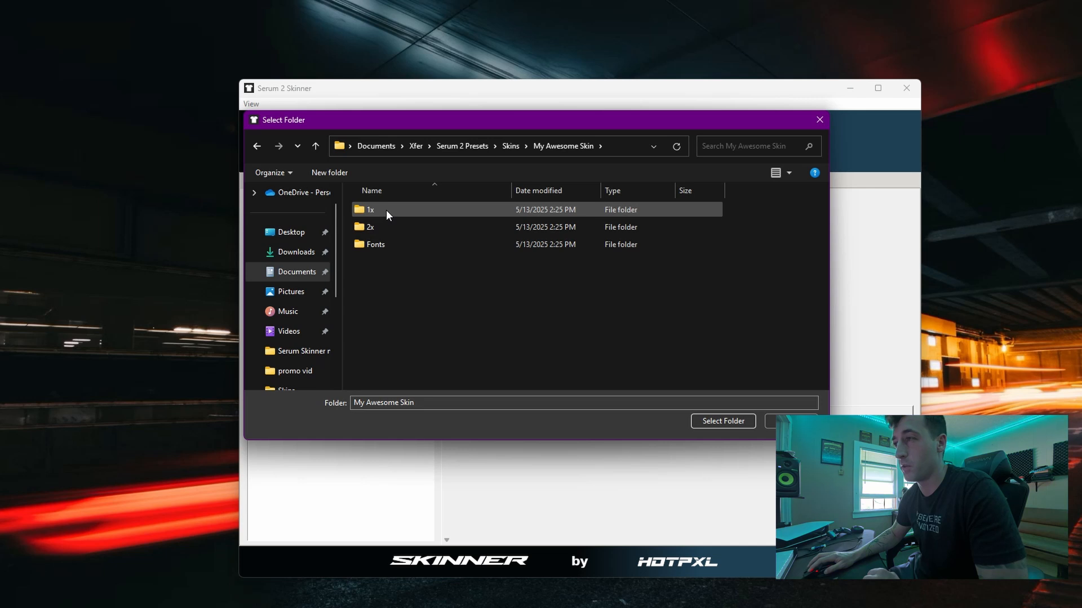
pyautogui.click(391, 227)
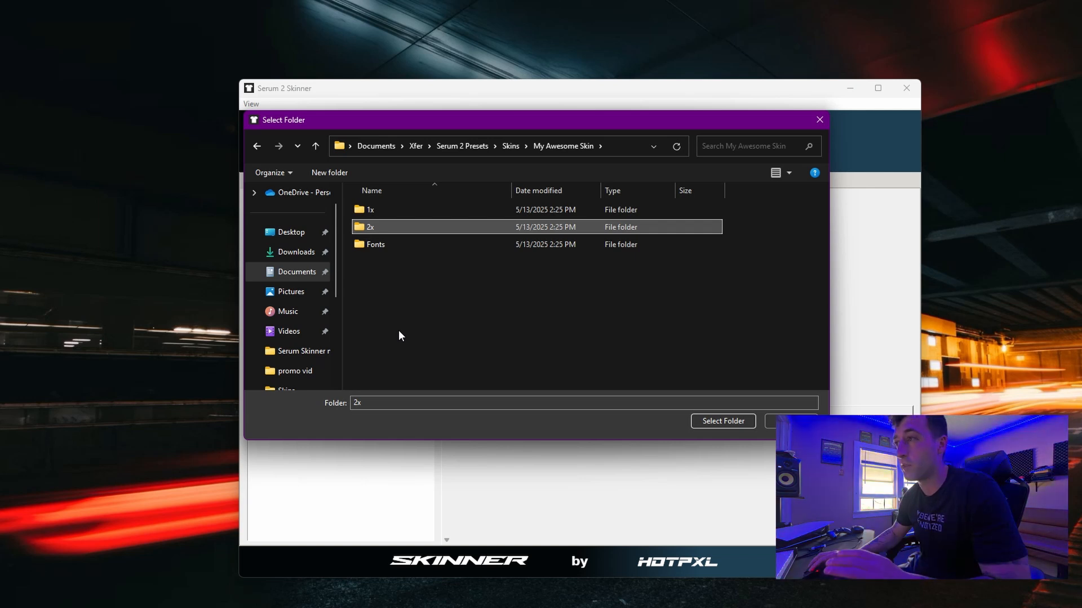
pyautogui.click(386, 217)
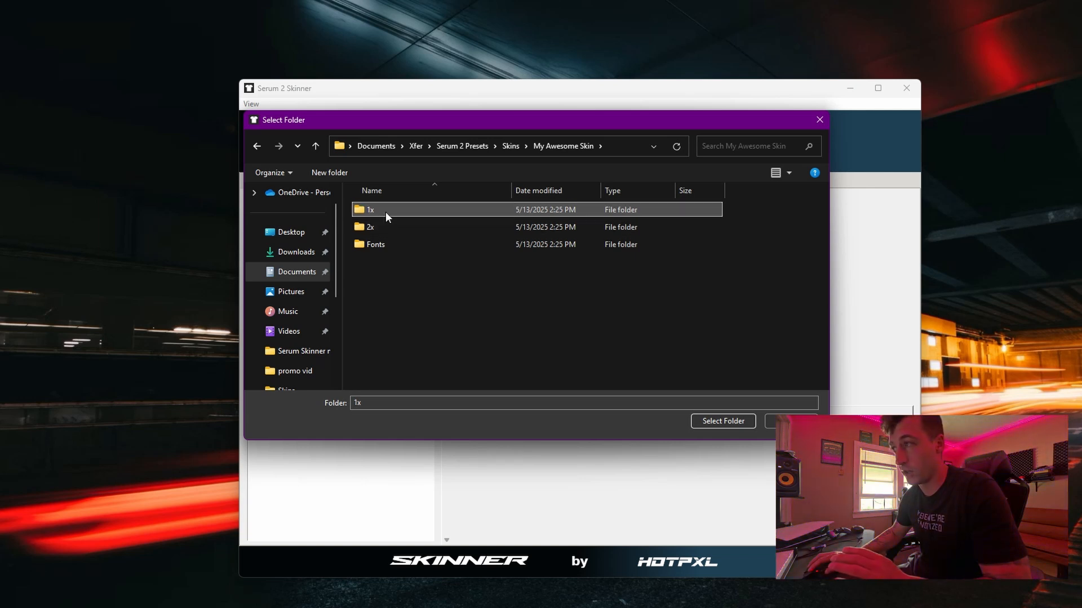
pyautogui.click(716, 423)
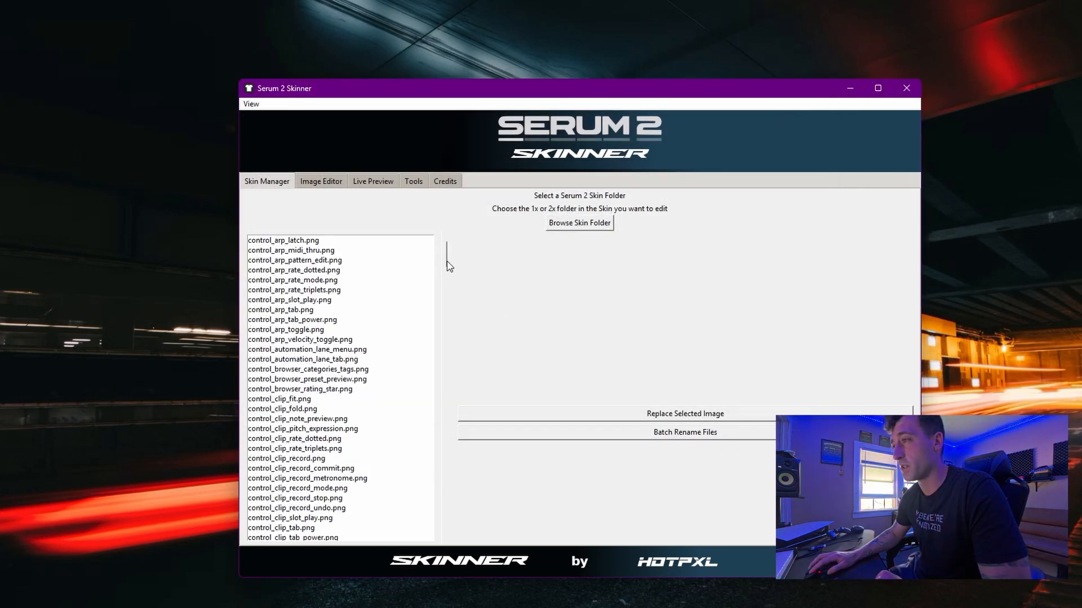
# Look through the skin's image files and preview several panel images, such as panel_fx_chorus.png, panel_filter.png and panel_browser_macros.png.
pyautogui.moveTo(447, 258); pyautogui.dragTo(428, 441)
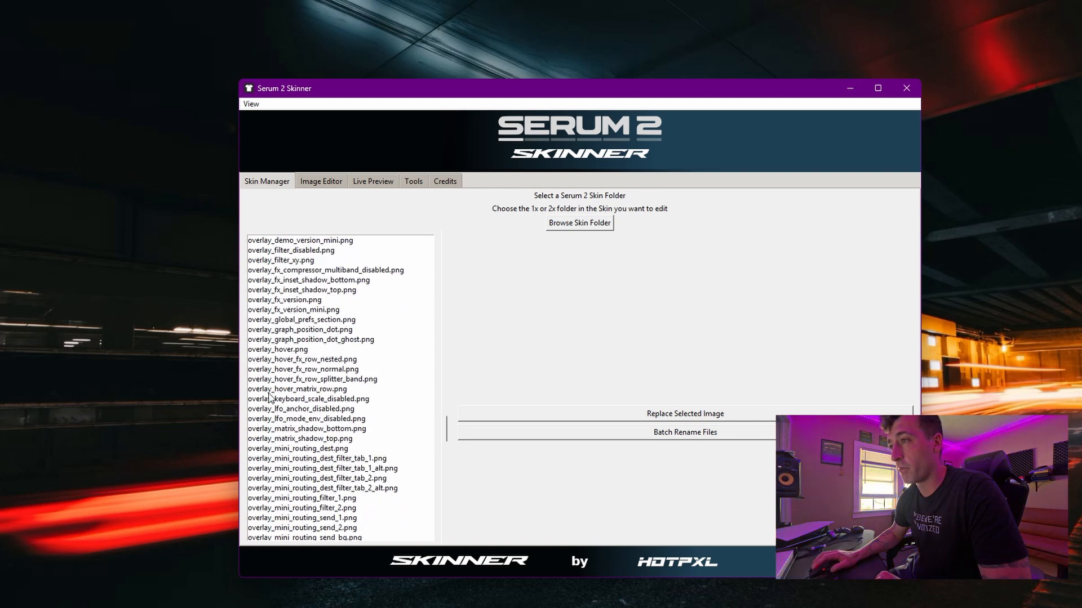
pyautogui.scroll(-15, 267, 383)
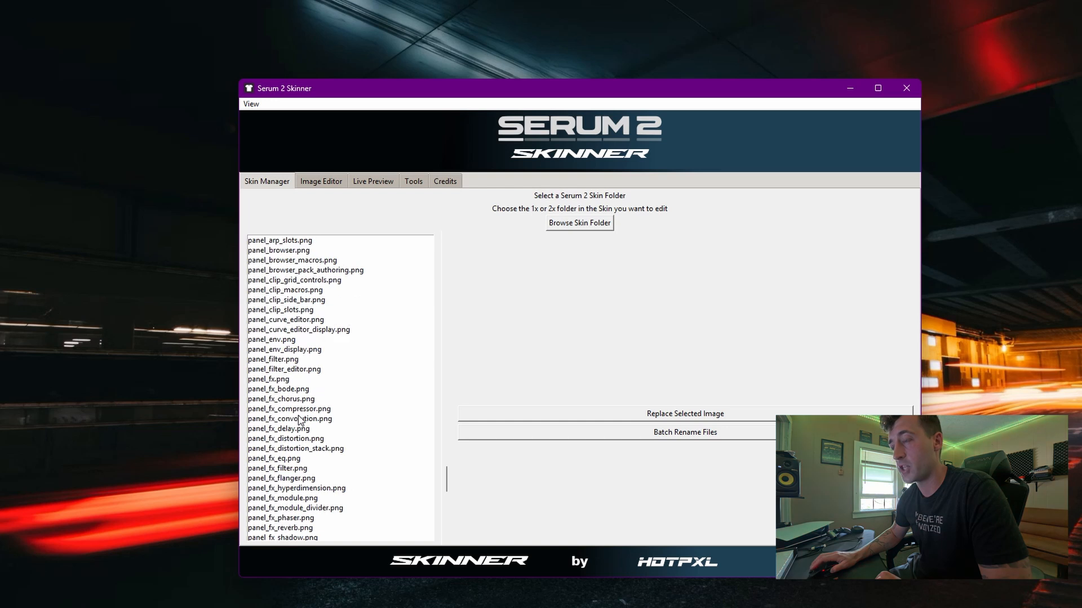
pyautogui.scroll(1, 287, 327)
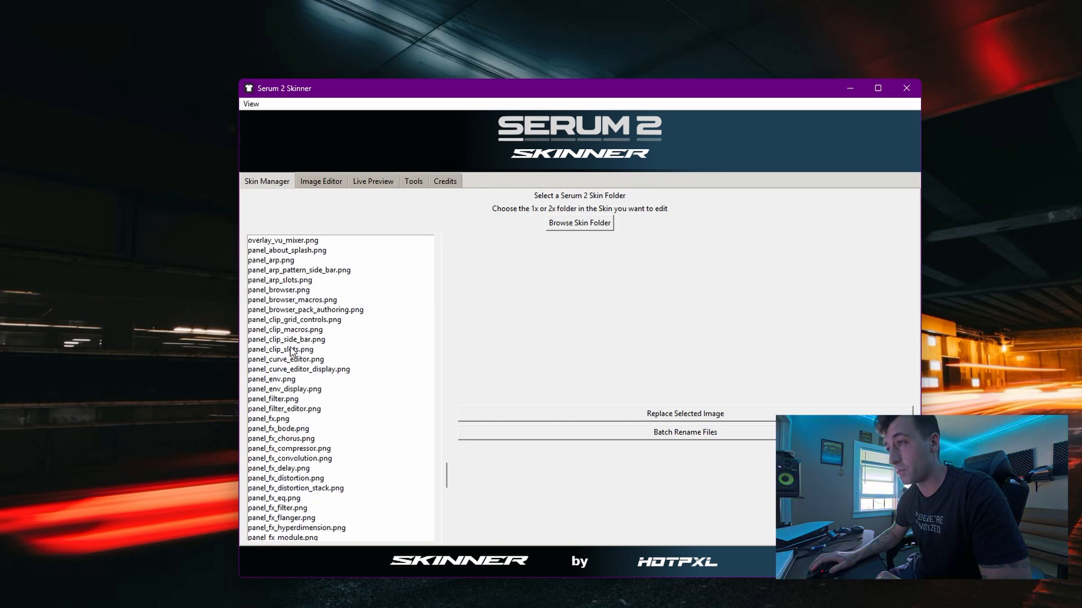
pyautogui.click(285, 291)
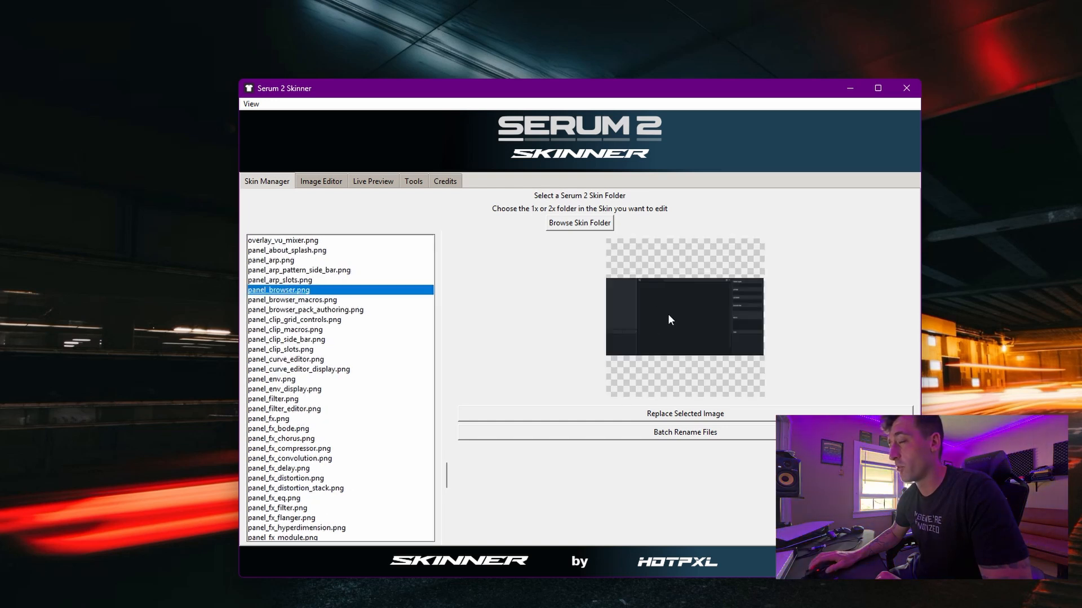
pyautogui.click(284, 443)
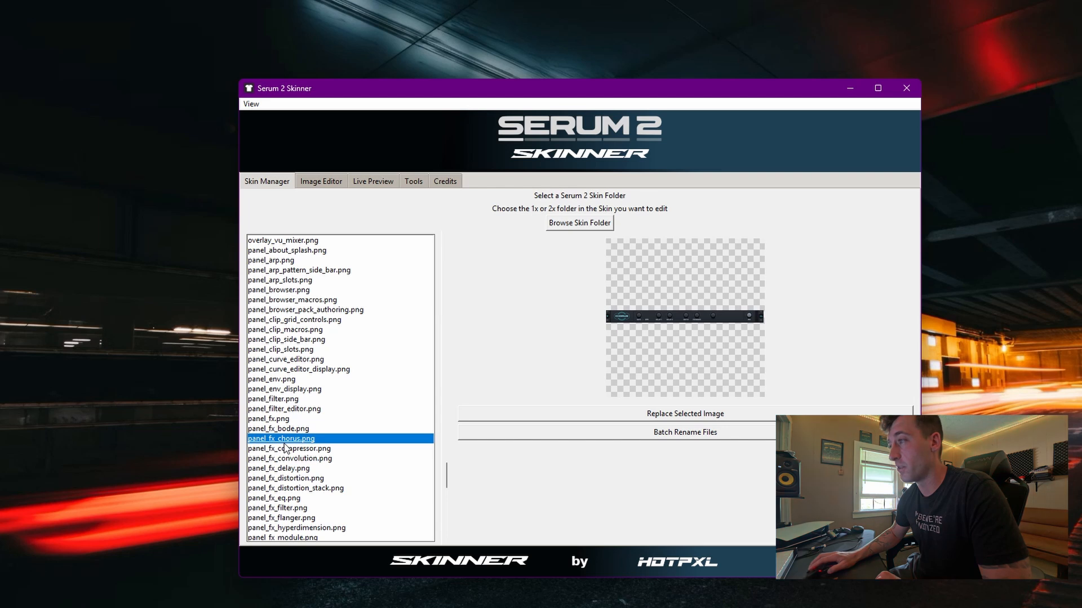
pyautogui.scroll(-2, 266, 462)
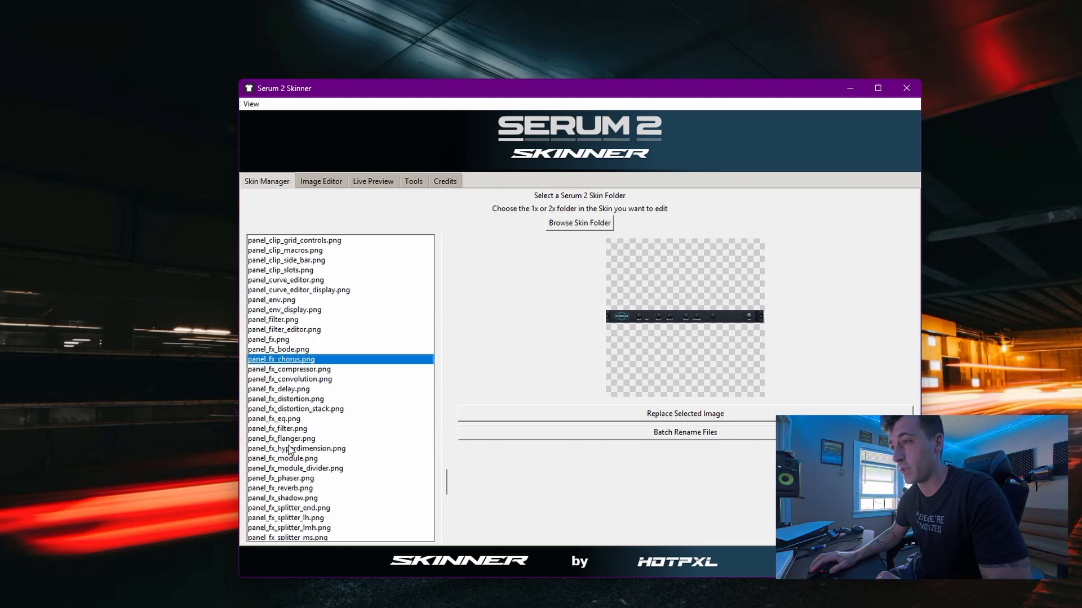
pyautogui.click(281, 449)
pyautogui.click(280, 468)
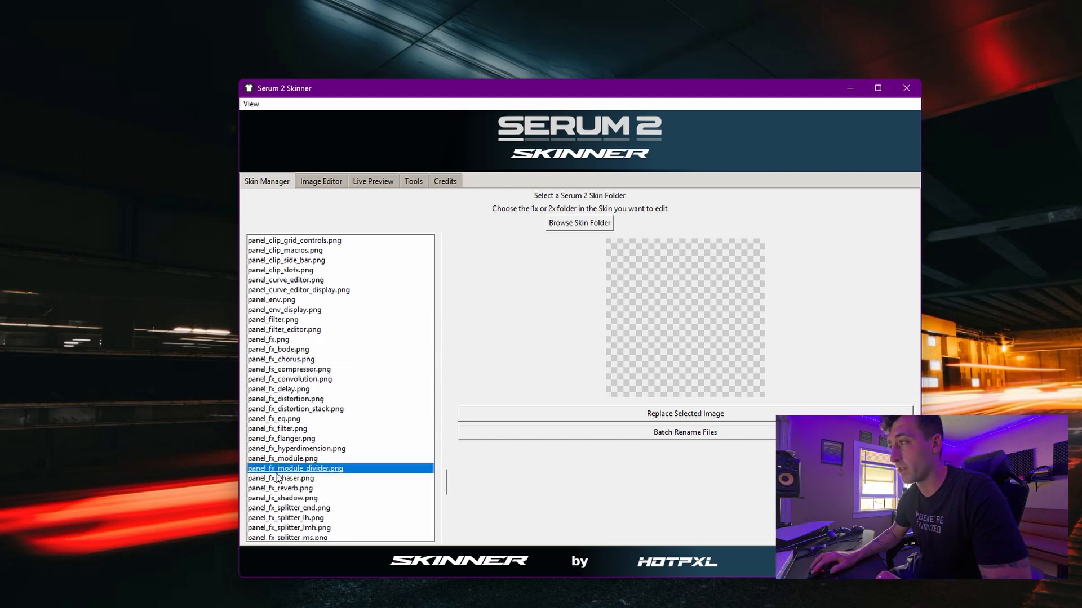
pyautogui.click(274, 359)
pyautogui.click(286, 319)
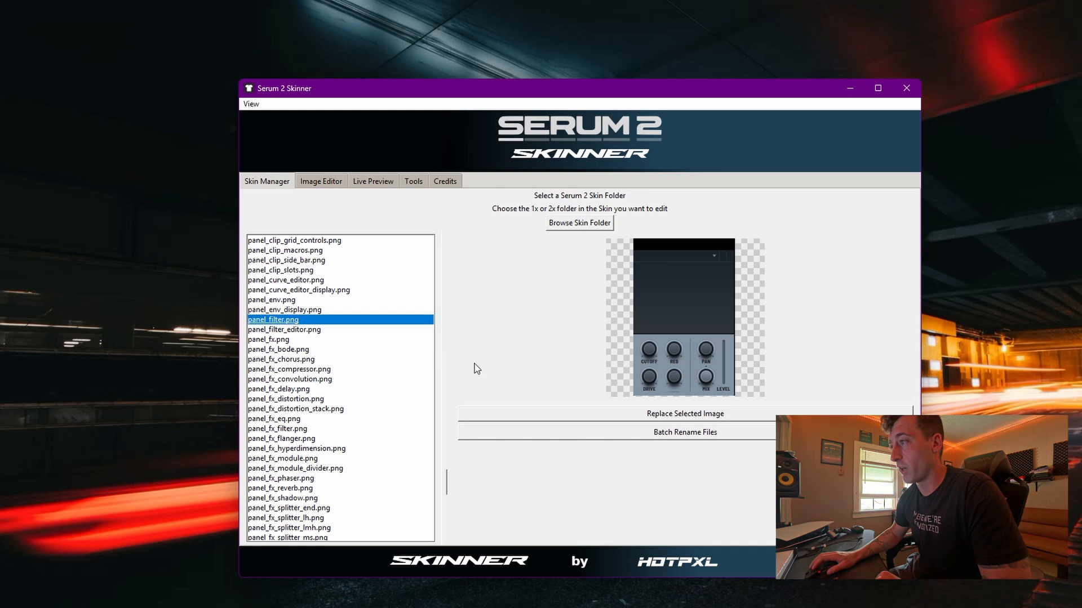
pyautogui.scroll(2, 291, 342)
pyautogui.click(292, 340)
pyautogui.click(288, 300)
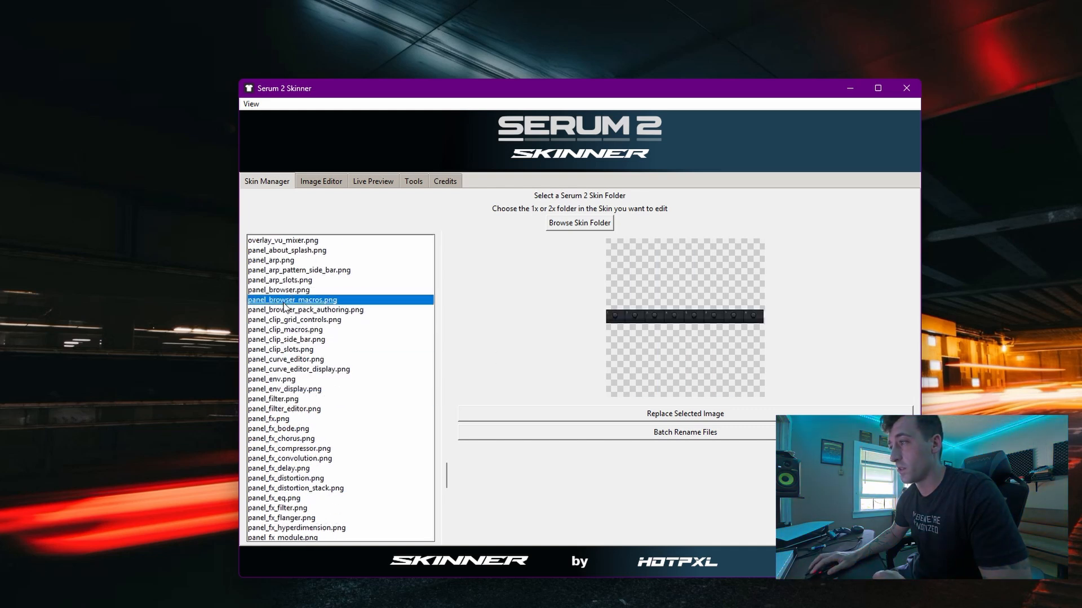
# Select panel_browser.png and open it in the Image Editor to reach its tint and texture adjustments.
pyautogui.click(284, 290)
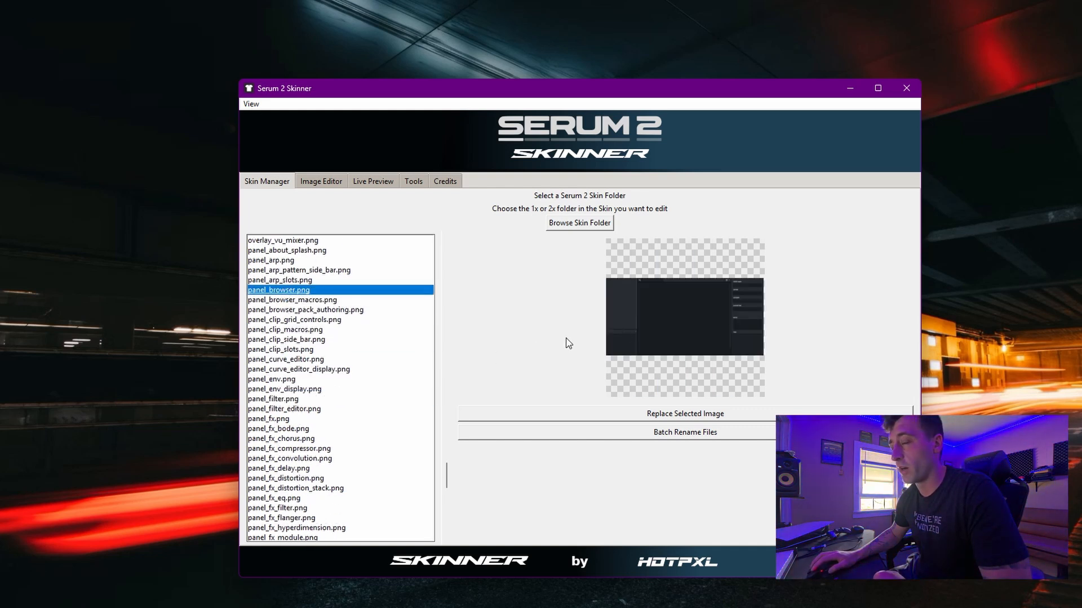
pyautogui.click(321, 183)
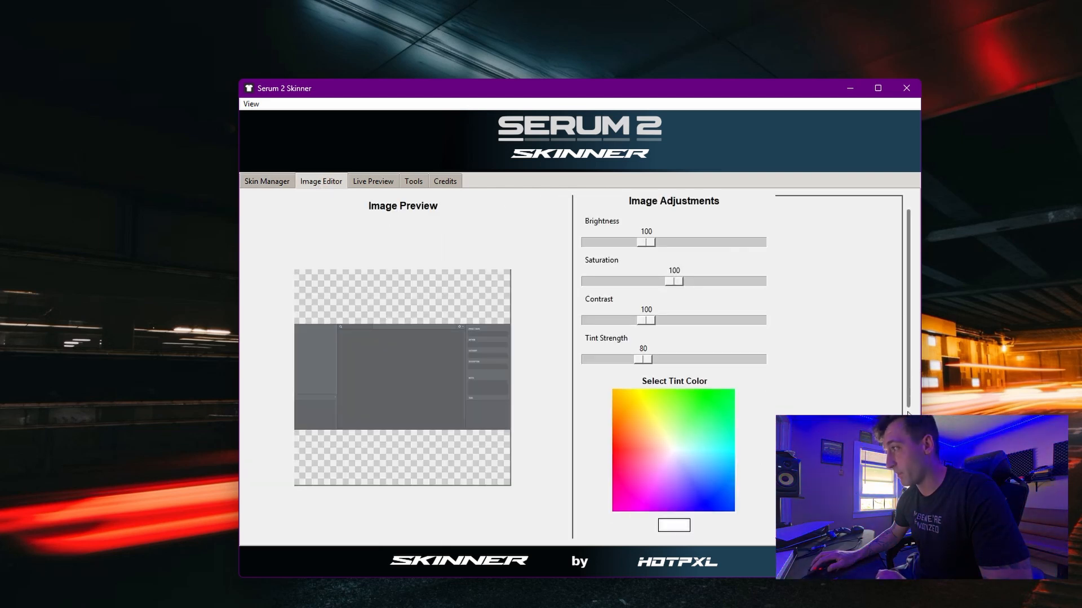
pyautogui.scroll(-3, 910, 394)
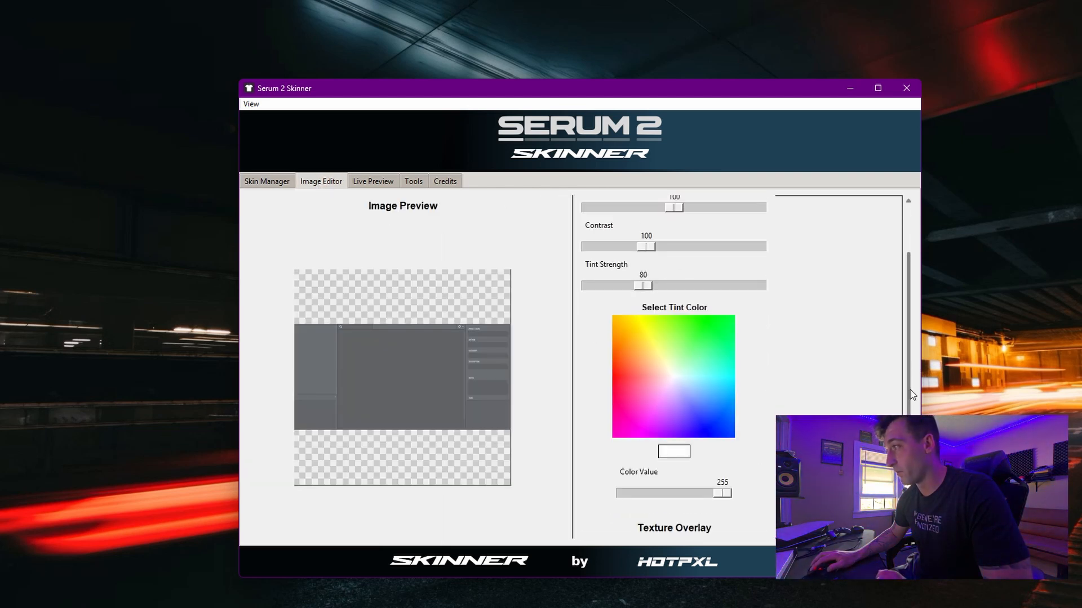
# Tint the browser panel image light orange and set the tint strength to 57.
pyautogui.click(682, 369)
pyautogui.click(646, 357)
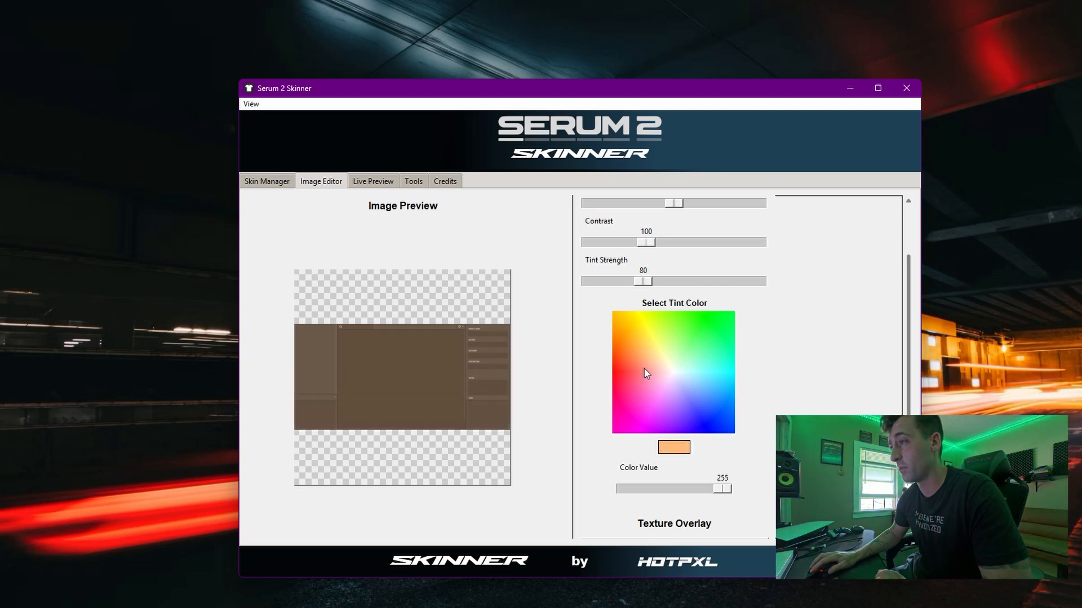
pyautogui.scroll(3, 642, 363)
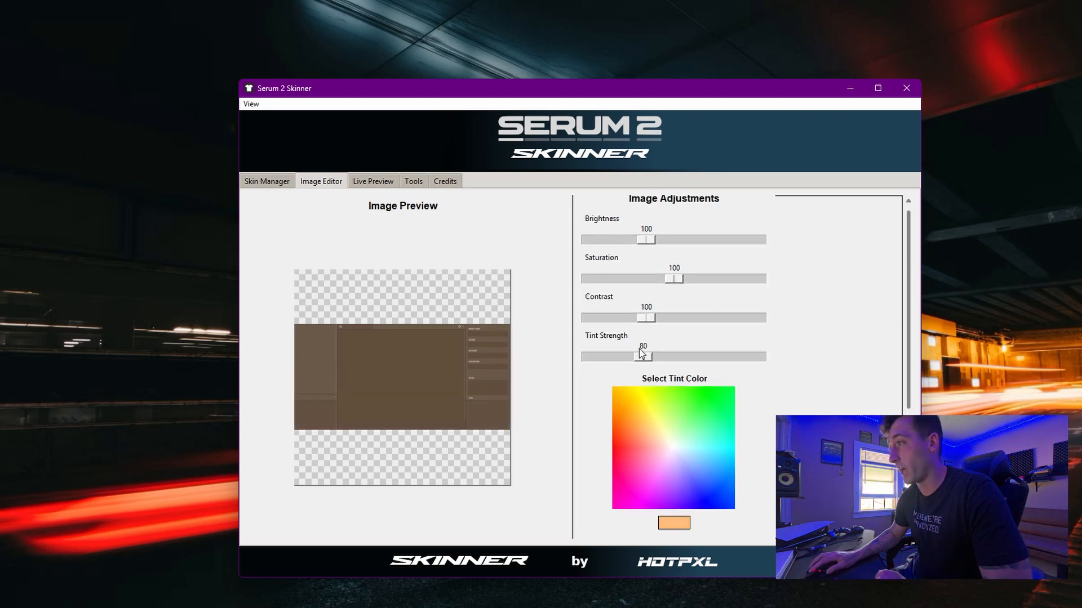
pyautogui.click(625, 357)
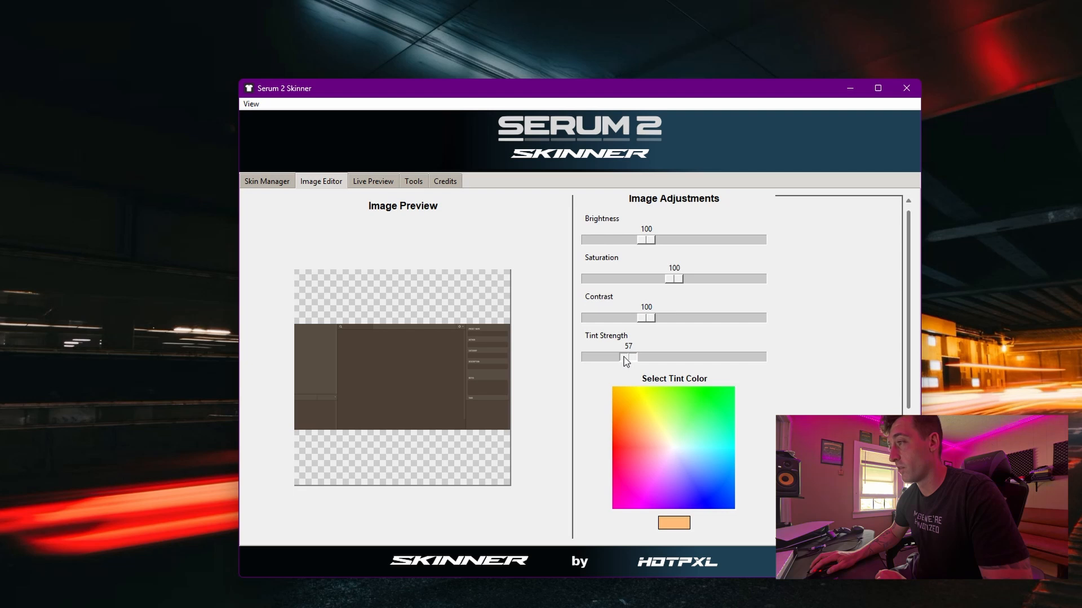
# Set the image's contrast to 138 and saturation to 66, and raise its brightness.
pyautogui.click(692, 318)
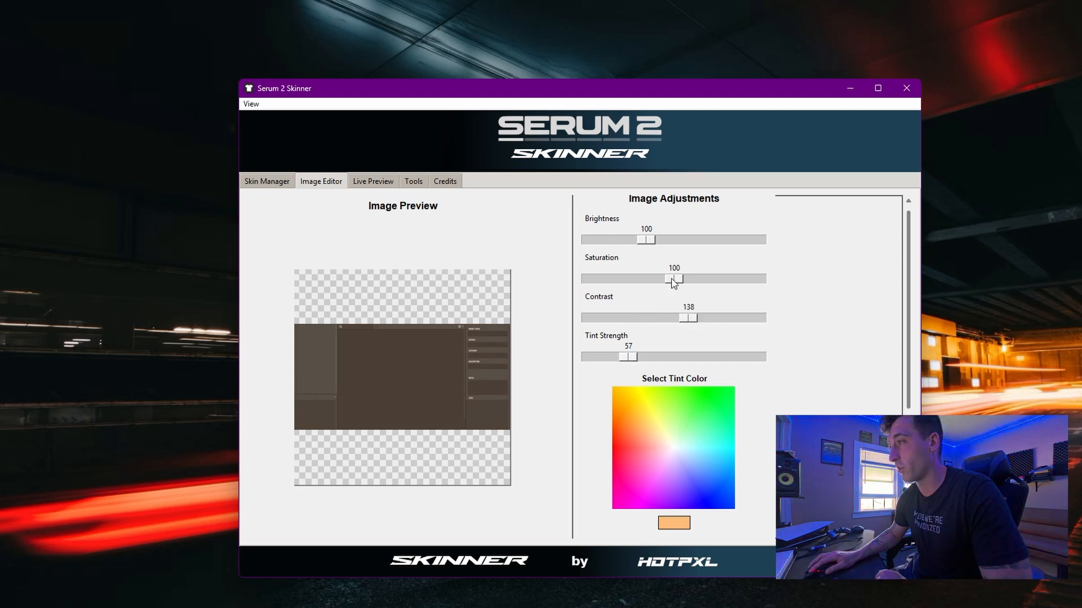
pyautogui.click(643, 282)
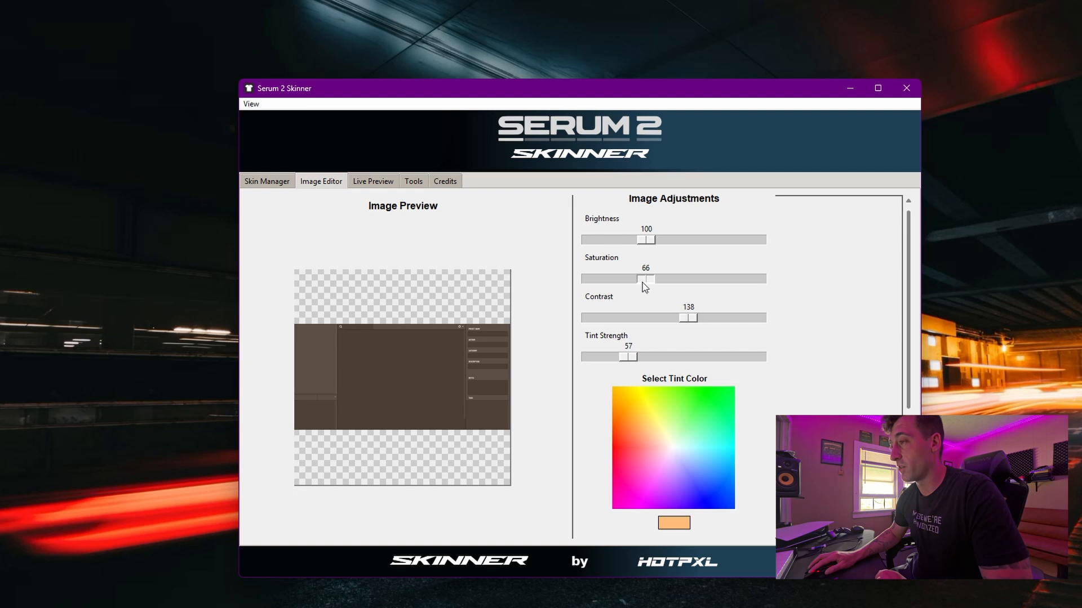
pyautogui.click(651, 239)
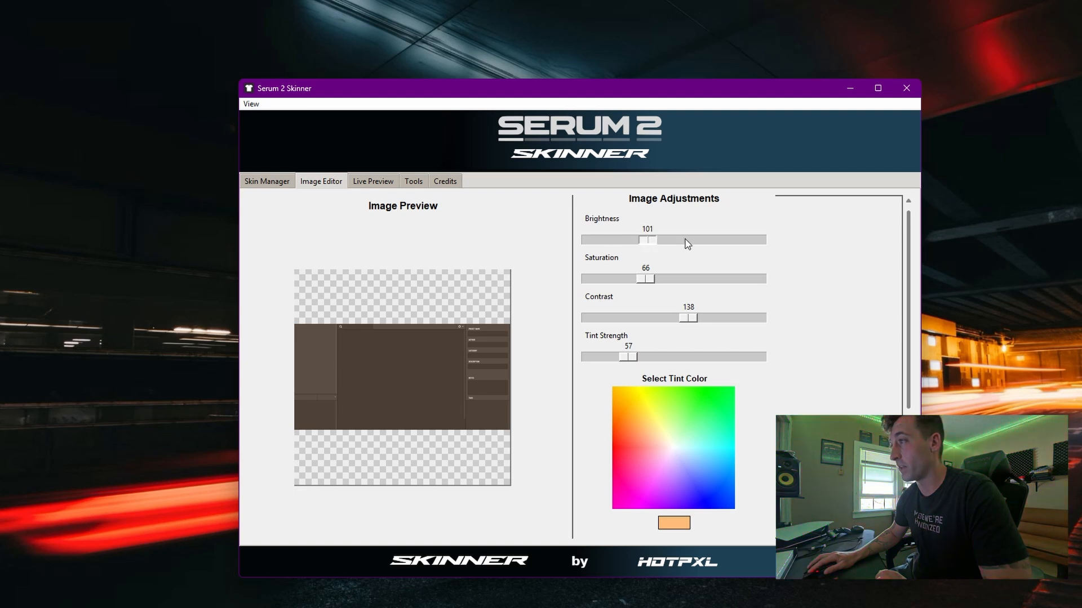
pyautogui.click(687, 241)
# Load the crumpled-paper image 9877ce5c0ff678e95b26394b061e1d43.jpg from Downloads as the texture overlay.
pyautogui.moveTo(911, 271); pyautogui.dragTo(909, 366)
pyautogui.scroll(-1, 732, 416)
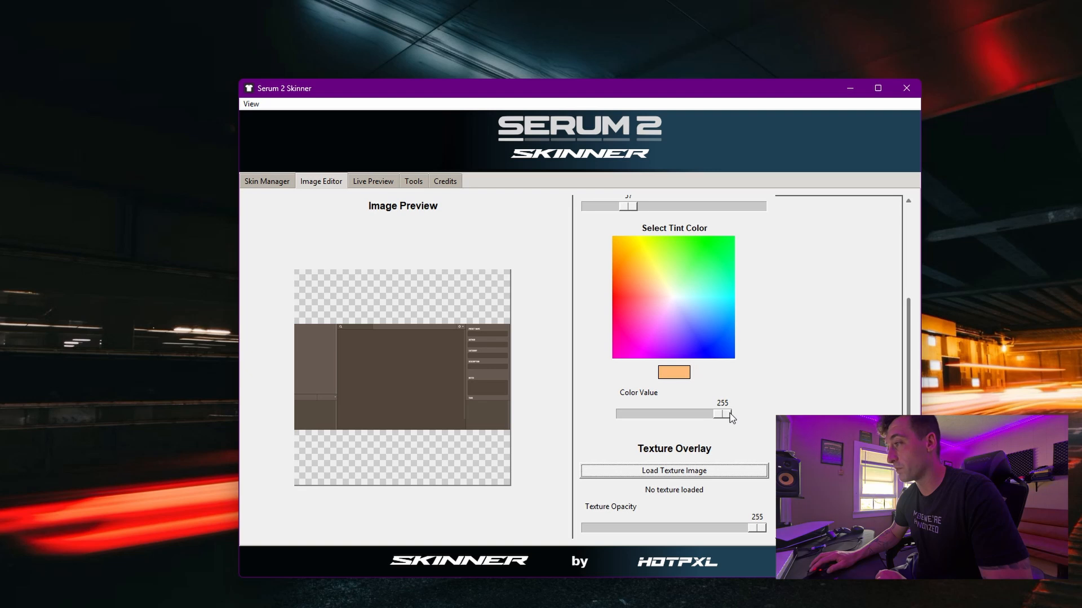
pyautogui.scroll(-1, 674, 366)
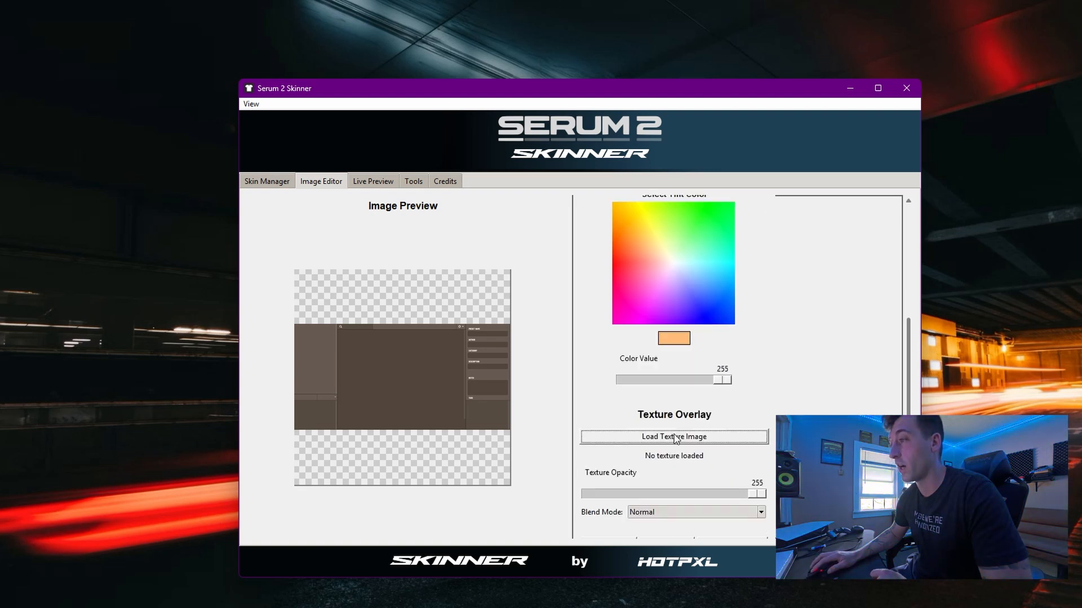
pyautogui.click(702, 439)
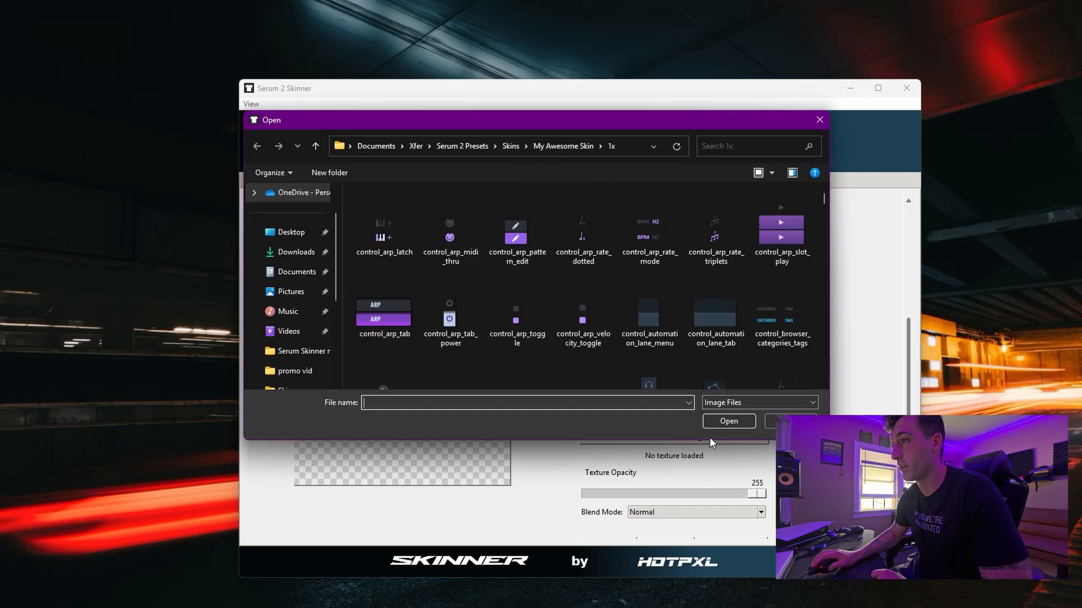
pyautogui.click(290, 252)
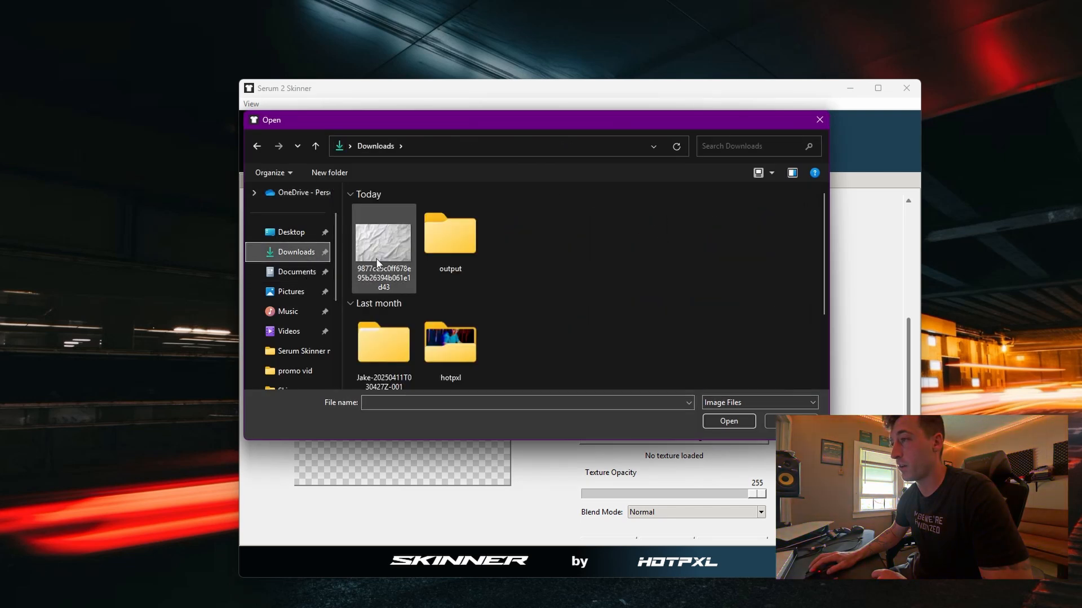
pyautogui.click(401, 289)
pyautogui.click(713, 418)
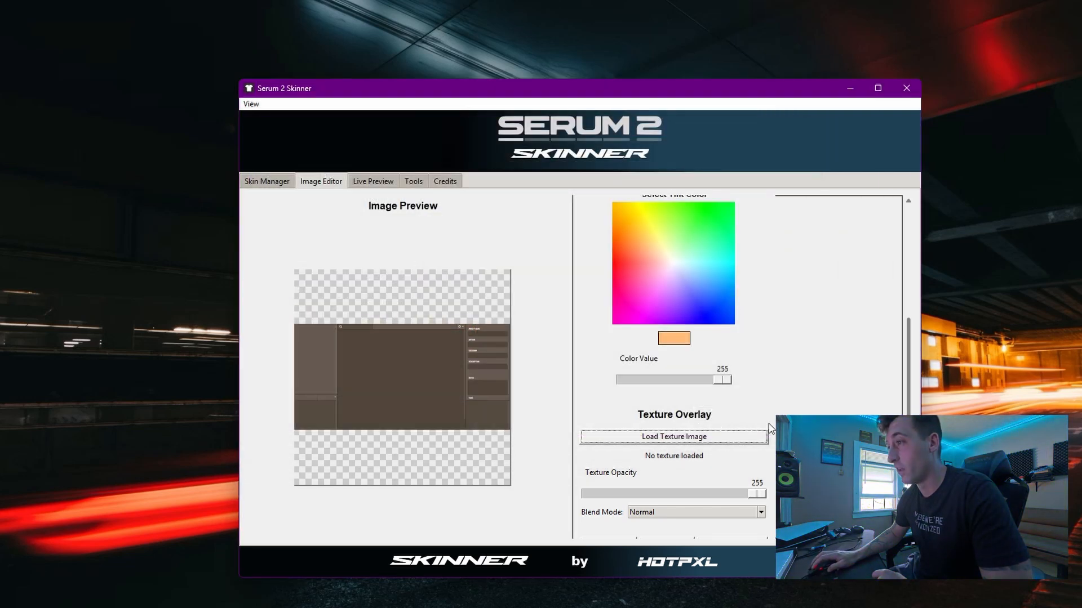
# Set the texture overlay's blend mode to Multiply and its opacity to 94.
pyautogui.scroll(-1, 768, 424)
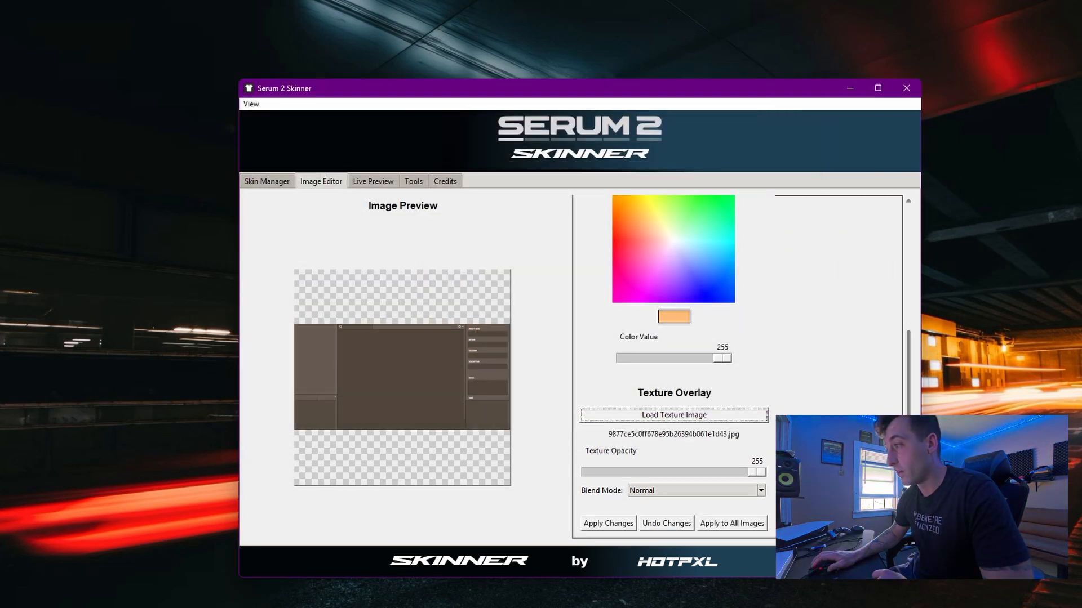
pyautogui.click(668, 491)
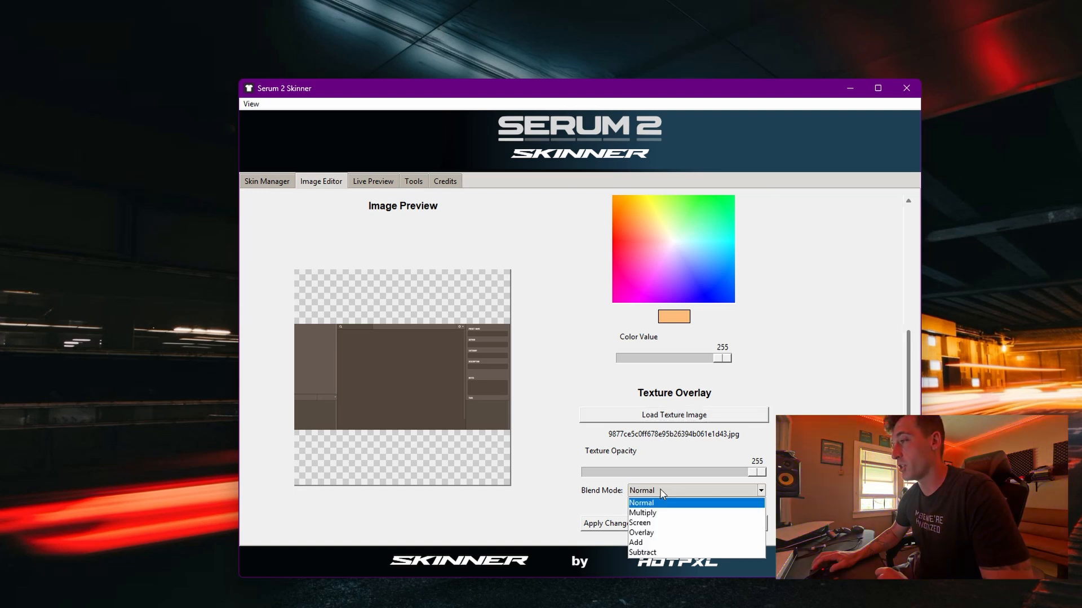
pyautogui.click(654, 513)
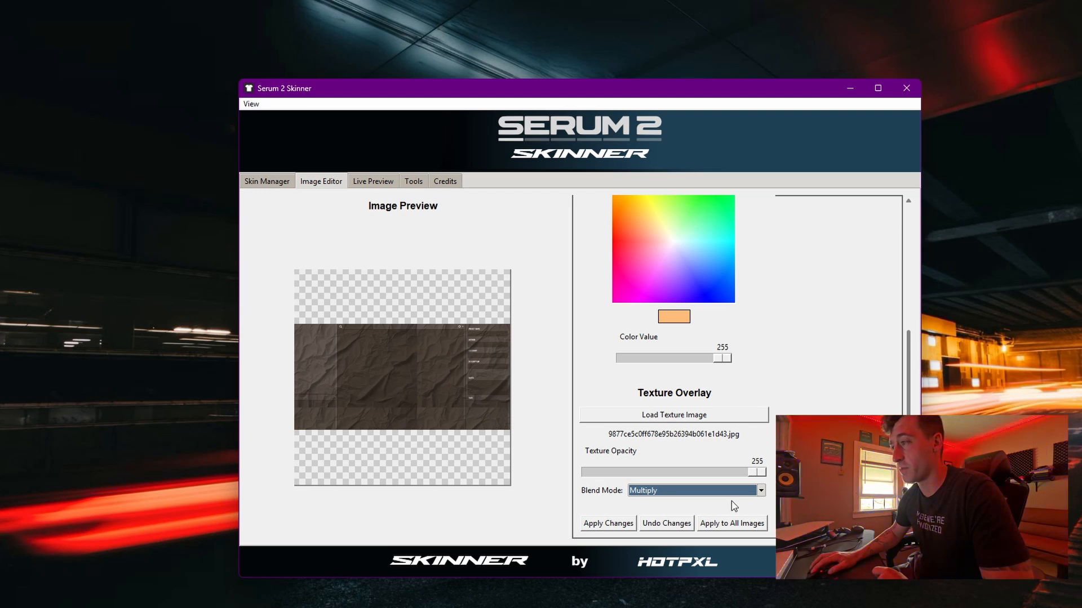
pyautogui.click(665, 473)
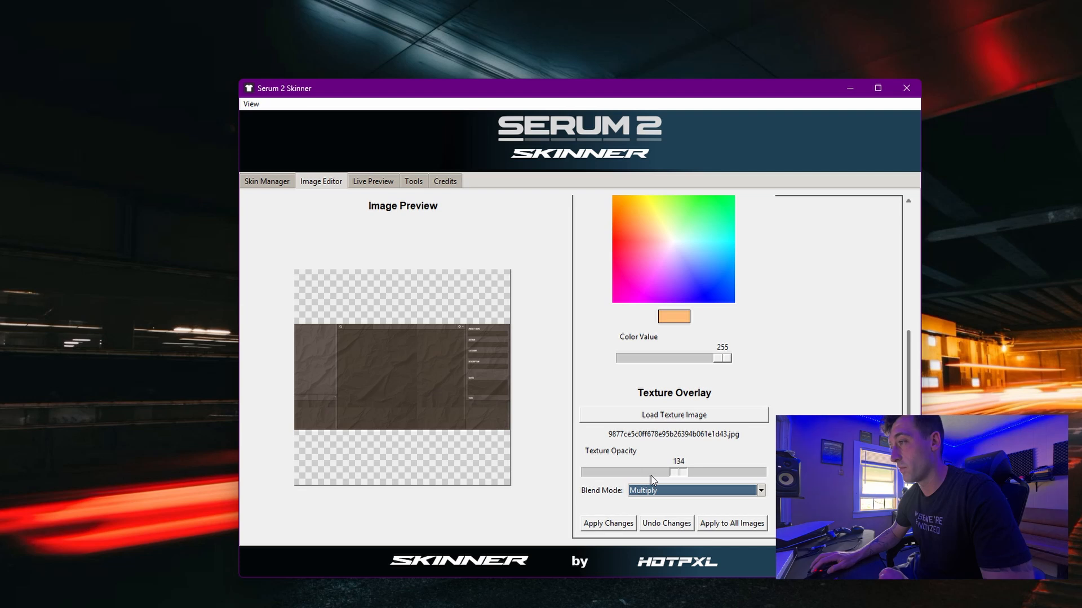
pyautogui.click(653, 473)
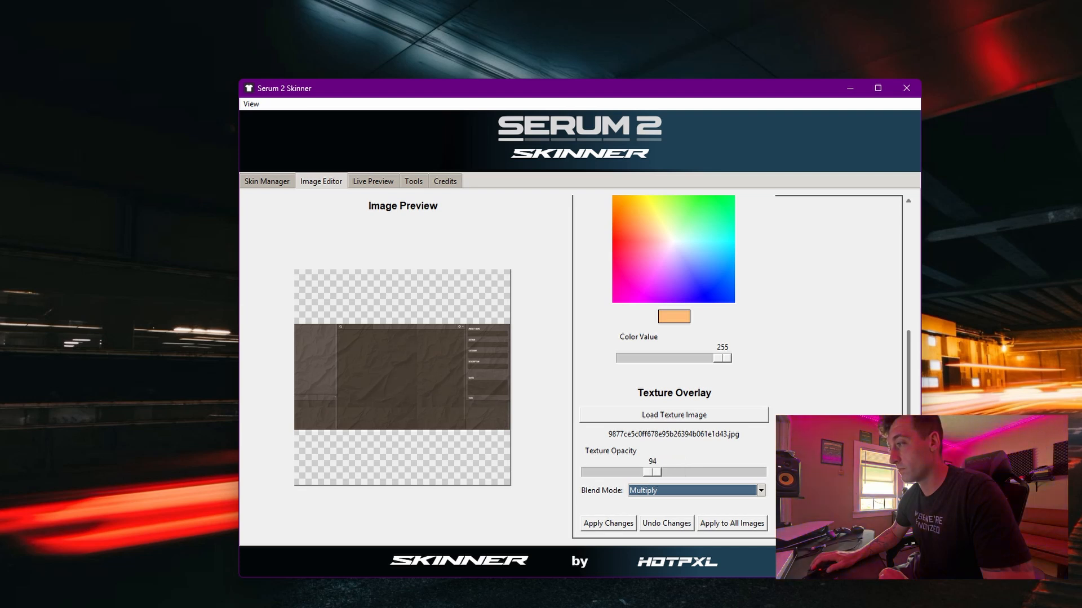
pyautogui.click(756, 492)
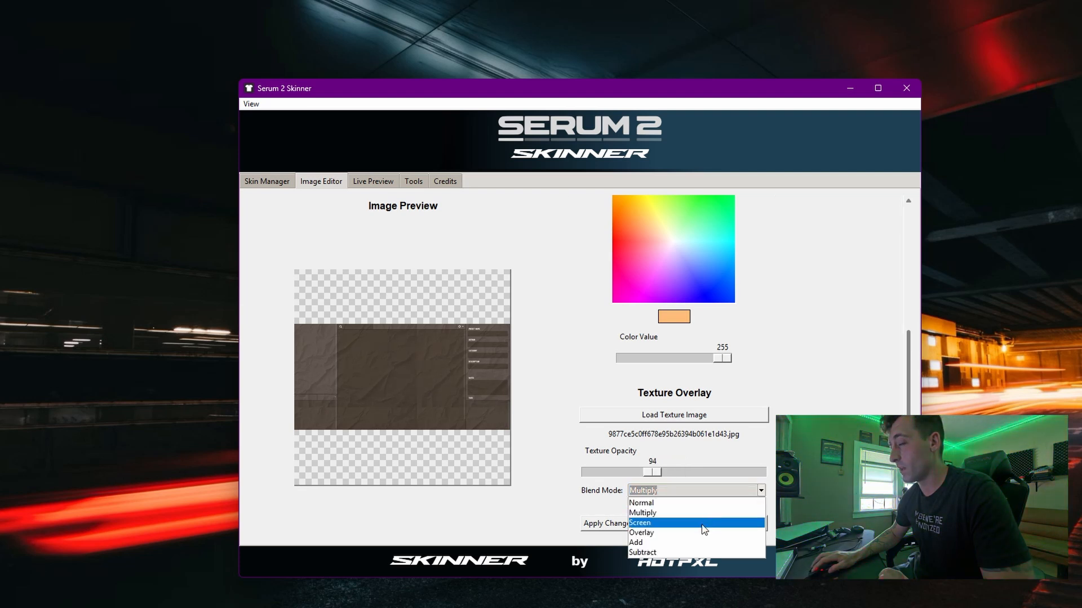
pyautogui.click(688, 514)
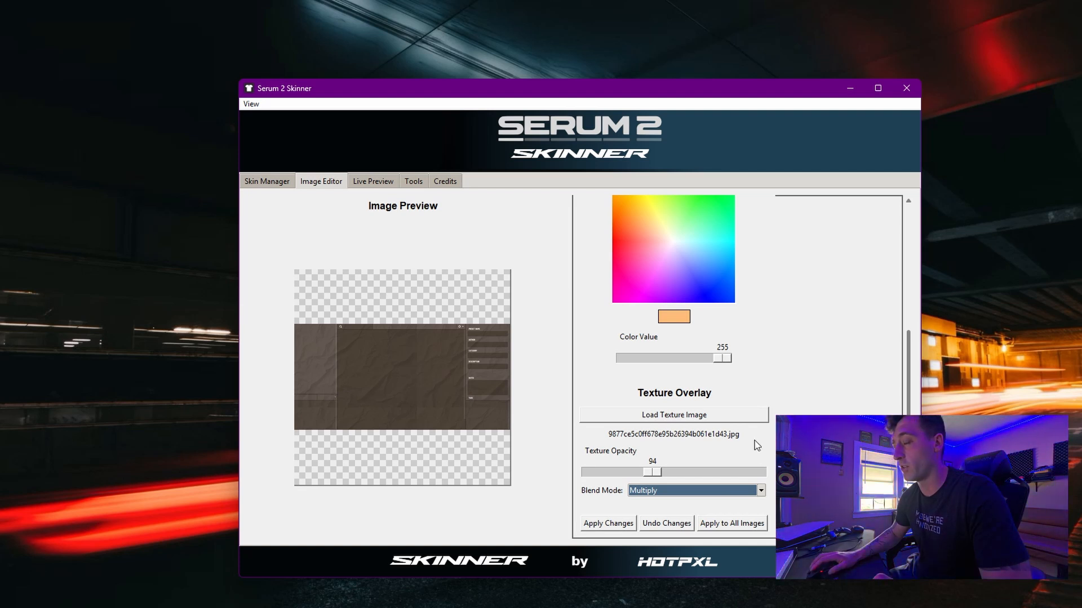
# Apply the current tint and texture settings to all images in the skin folder.
pyautogui.click(740, 528)
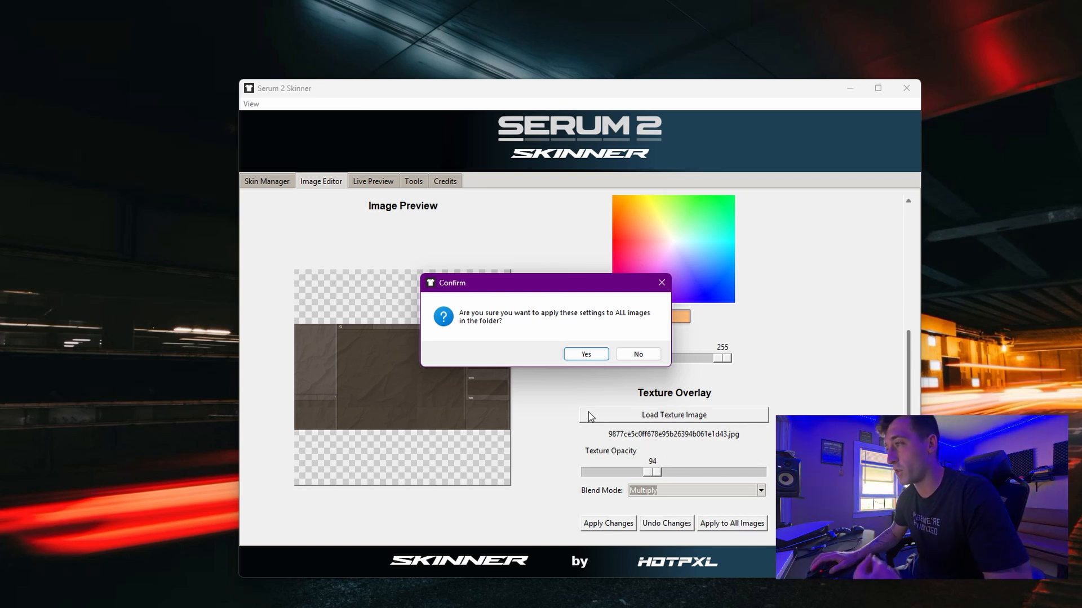
pyautogui.click(588, 356)
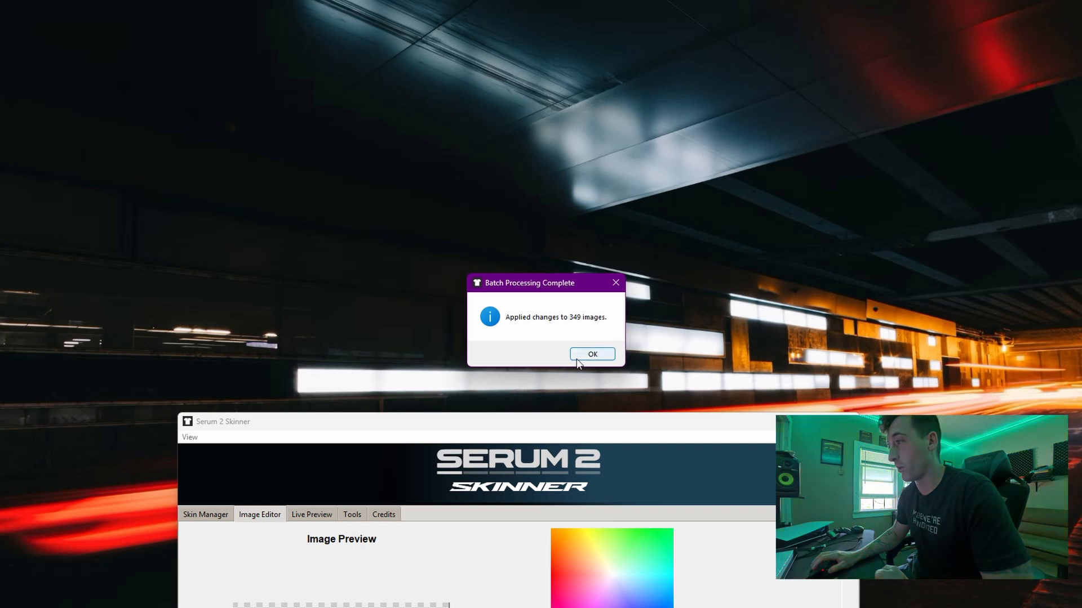
pyautogui.click(592, 354)
pyautogui.moveTo(545, 423); pyautogui.dragTo(597, 96)
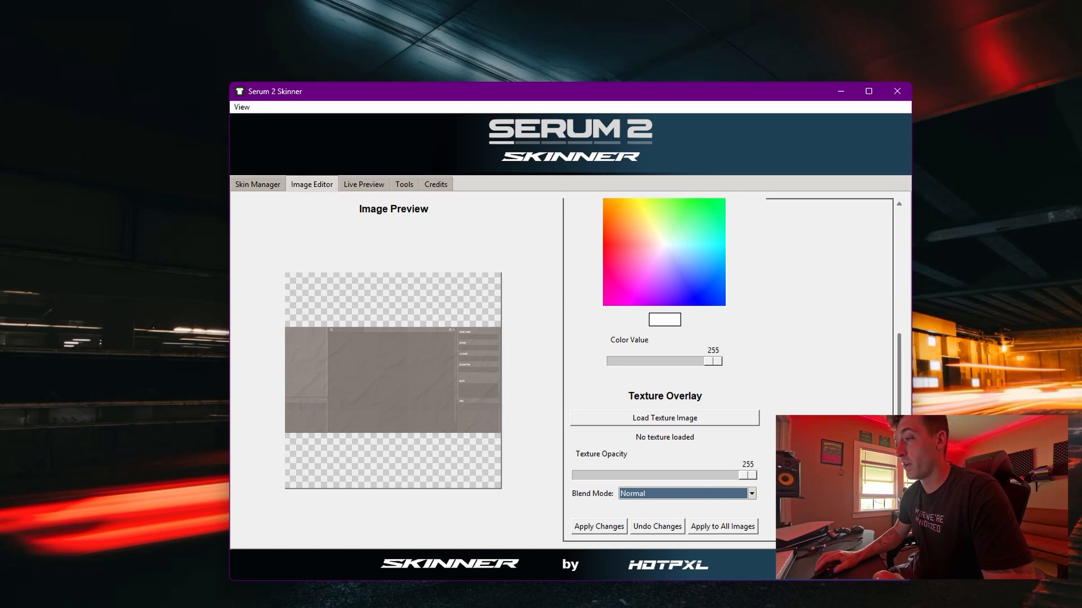
# Switch to Bitwig Studio and add a new instrument track with Serum 2 loaded.
pyautogui.moveTo(514, 607)
pyautogui.click(514, 569)
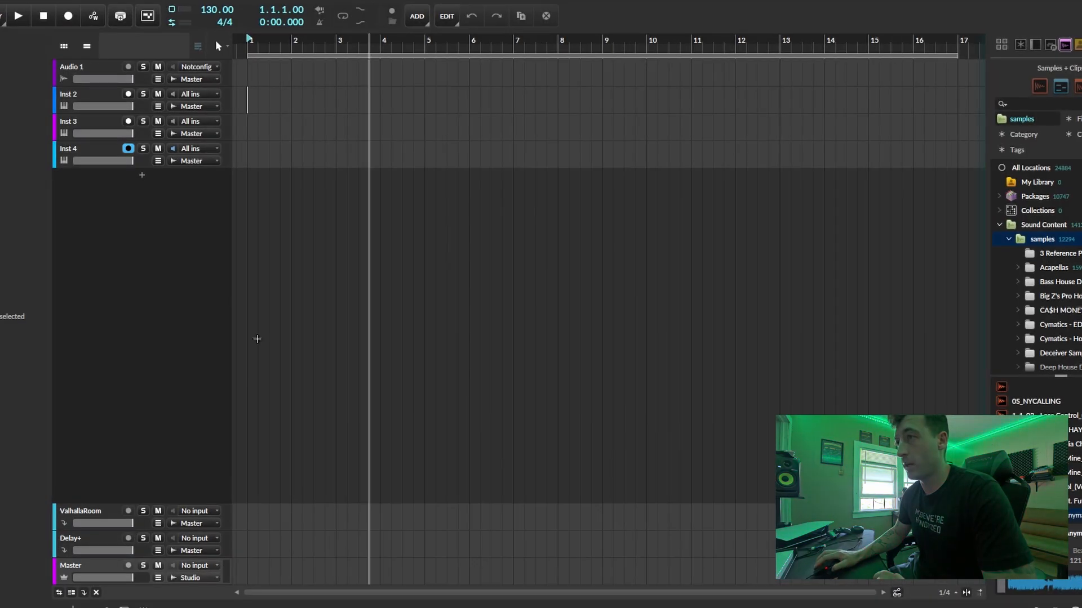
pyautogui.doubleClick(198, 269)
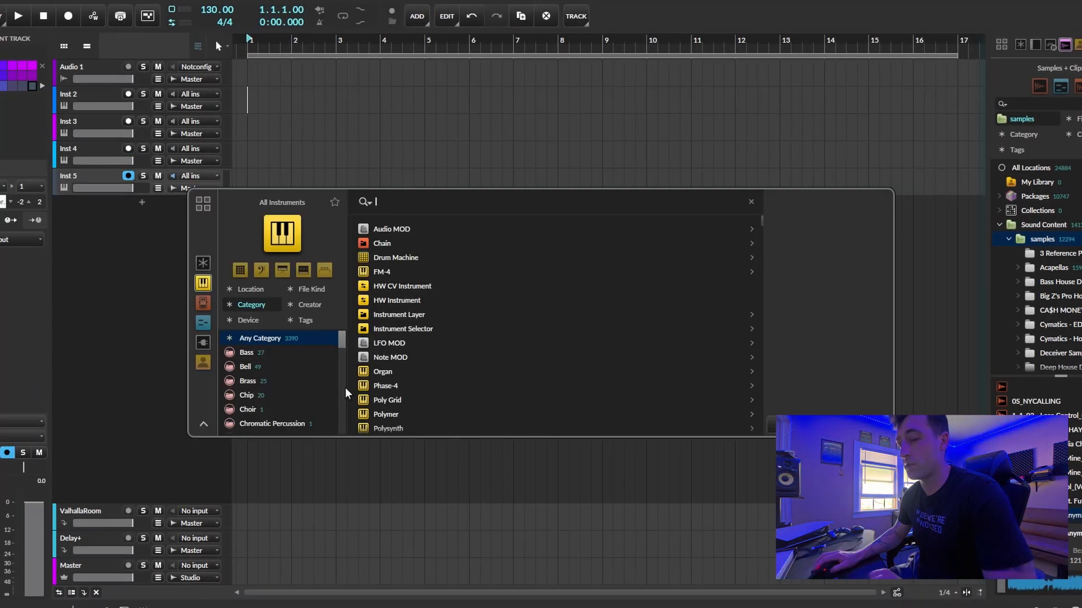
pyautogui.write('ser')
pyautogui.press('Down')
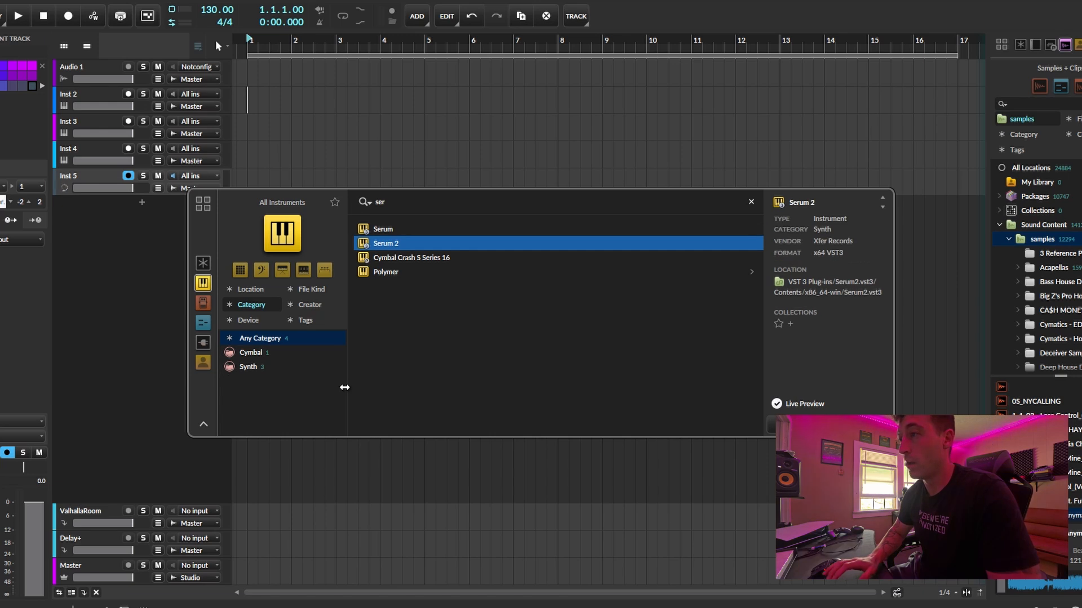
pyautogui.press('Return')
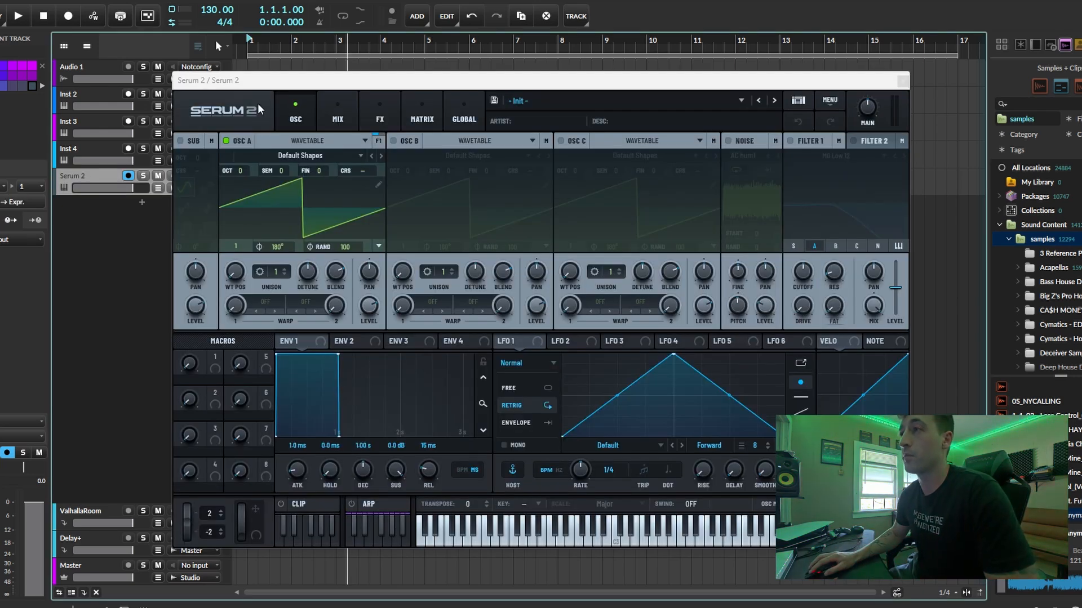
# Switch the Serum 2 skin to My Awesome Skin.
pyautogui.moveTo(260, 82); pyautogui.dragTo(538, 99)
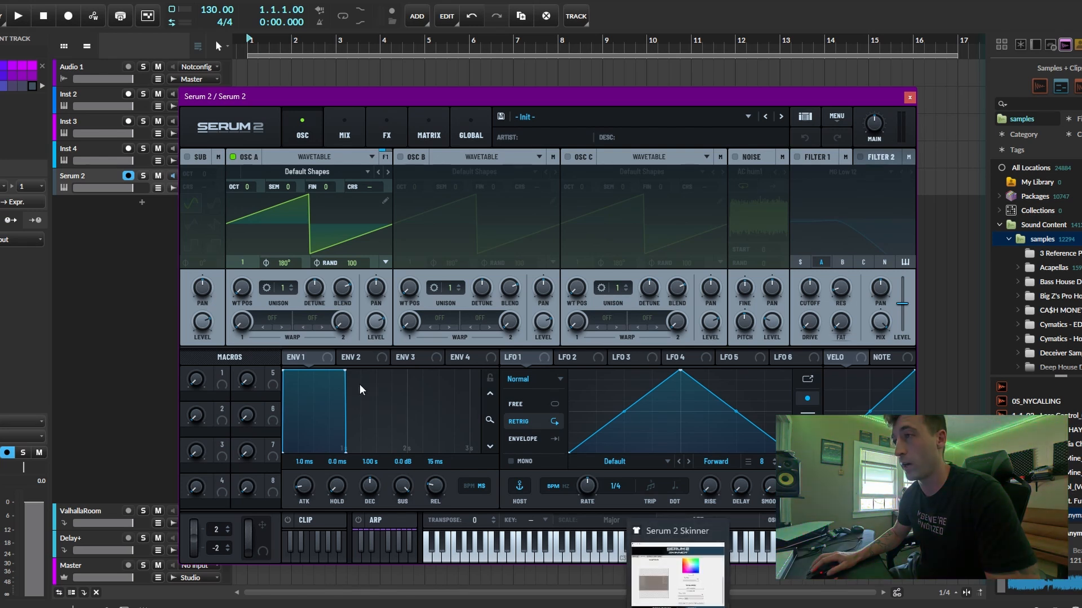
pyautogui.click(243, 131)
pyautogui.moveTo(231, 175)
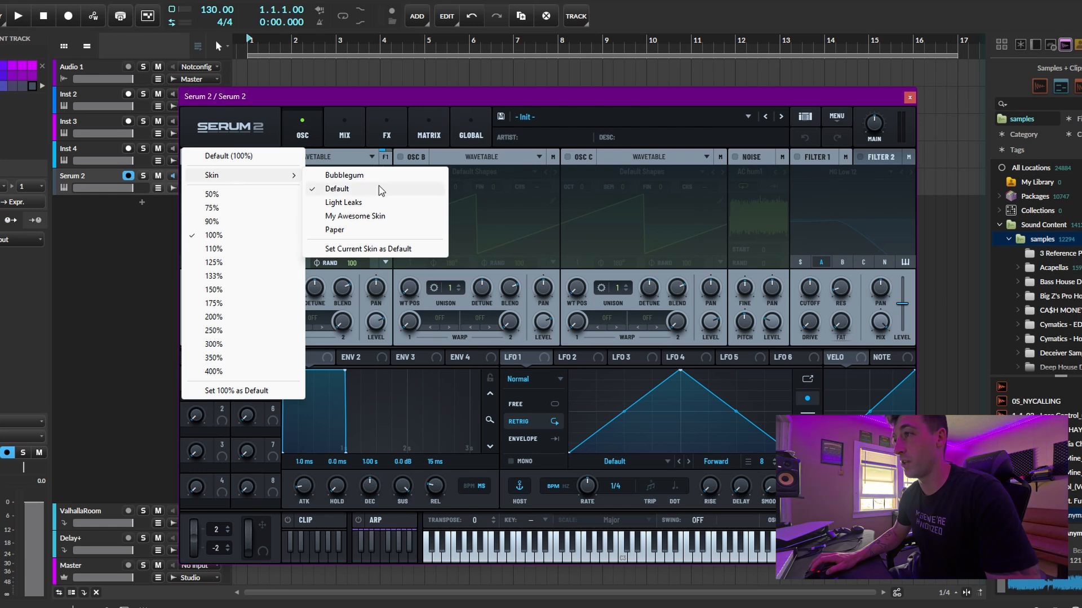
pyautogui.click(380, 215)
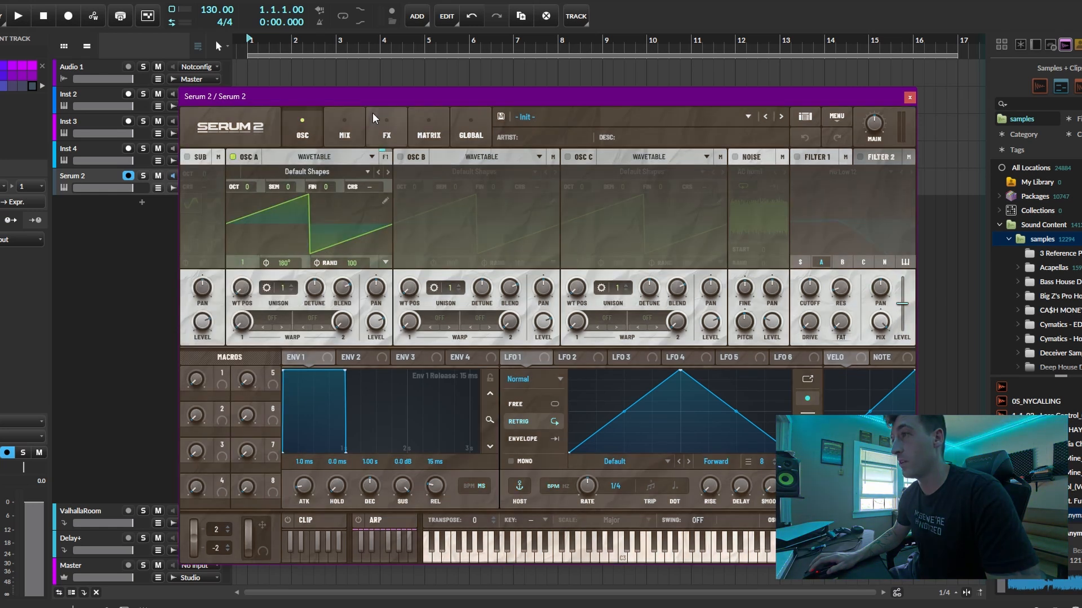
# Examine the new skin across Serum 2's Mix, FX, Matrix, Global and Osc pages and its credits screen.
pyautogui.moveTo(378, 99); pyautogui.dragTo(350, 89)
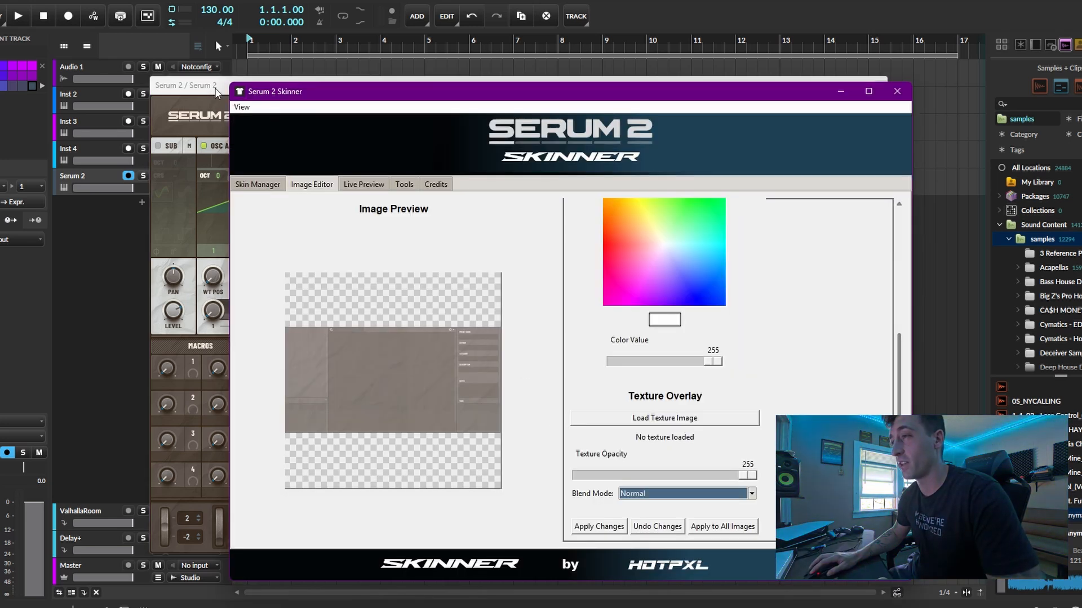
pyautogui.click(840, 91)
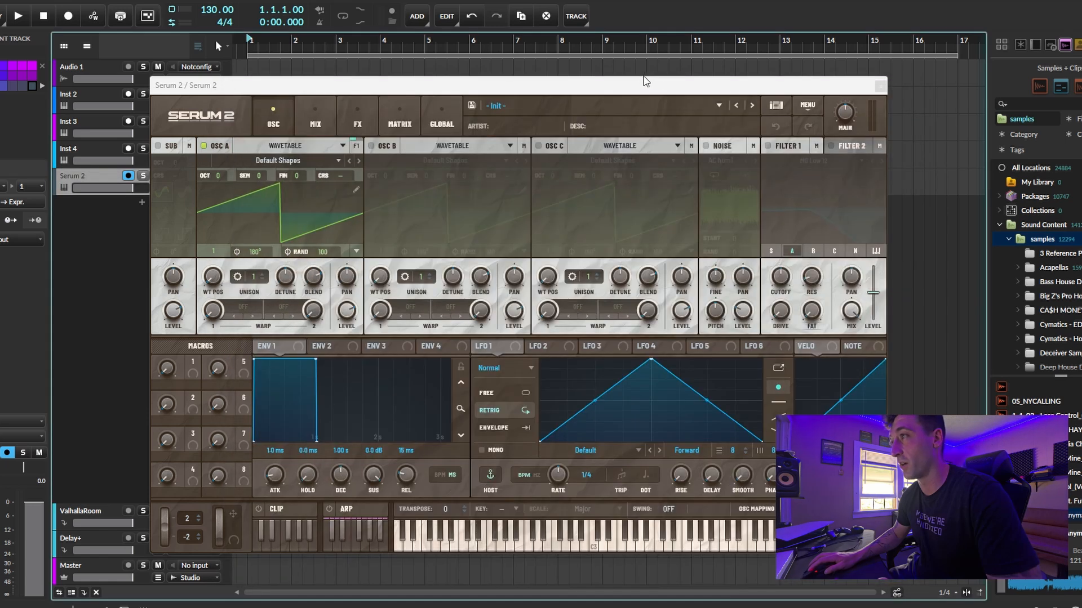
pyautogui.click(334, 123)
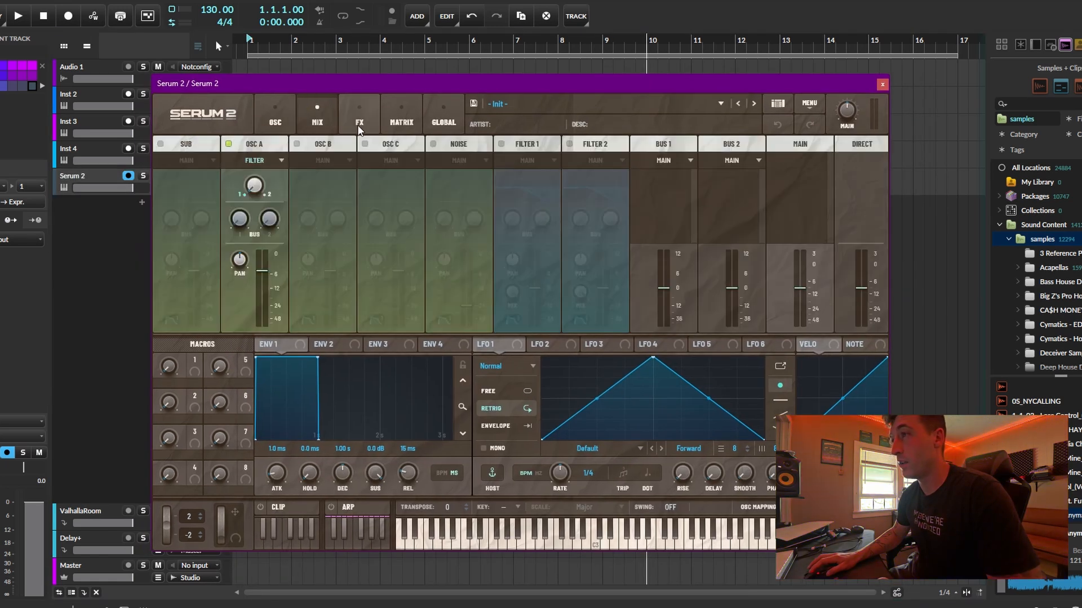
pyautogui.click(357, 124)
pyautogui.click(400, 125)
pyautogui.click(444, 128)
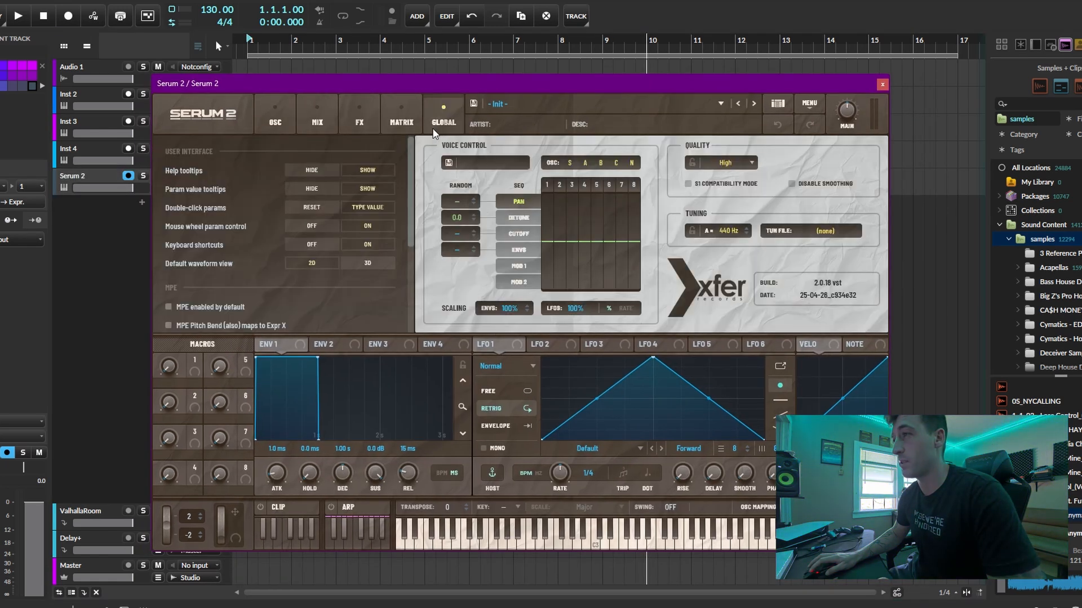
pyautogui.click(397, 129)
pyautogui.click(359, 122)
pyautogui.click(307, 123)
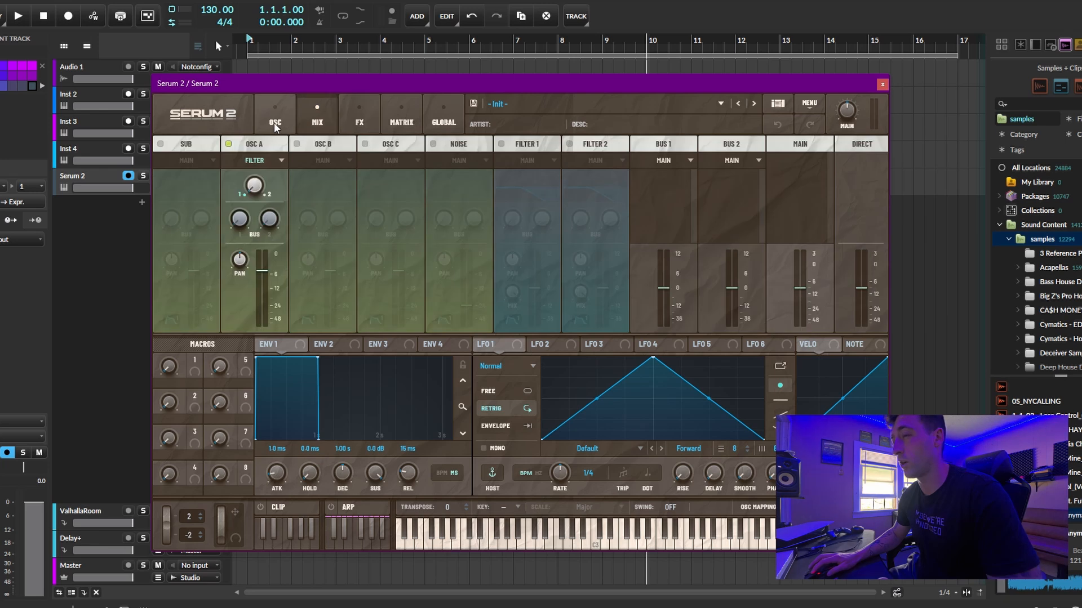
pyautogui.click(274, 123)
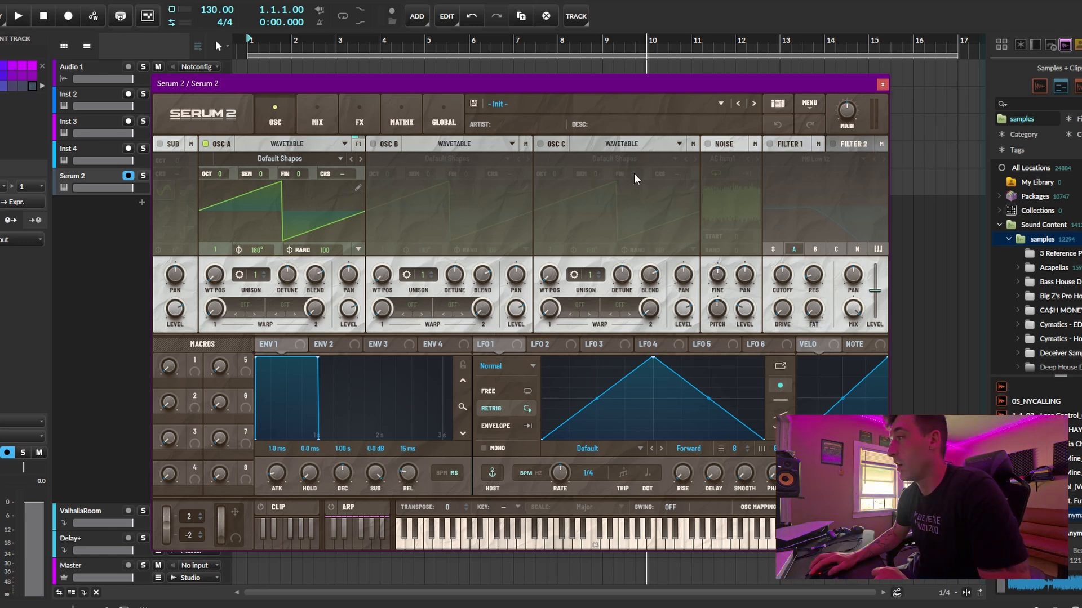
pyautogui.click(809, 103)
pyautogui.click(819, 121)
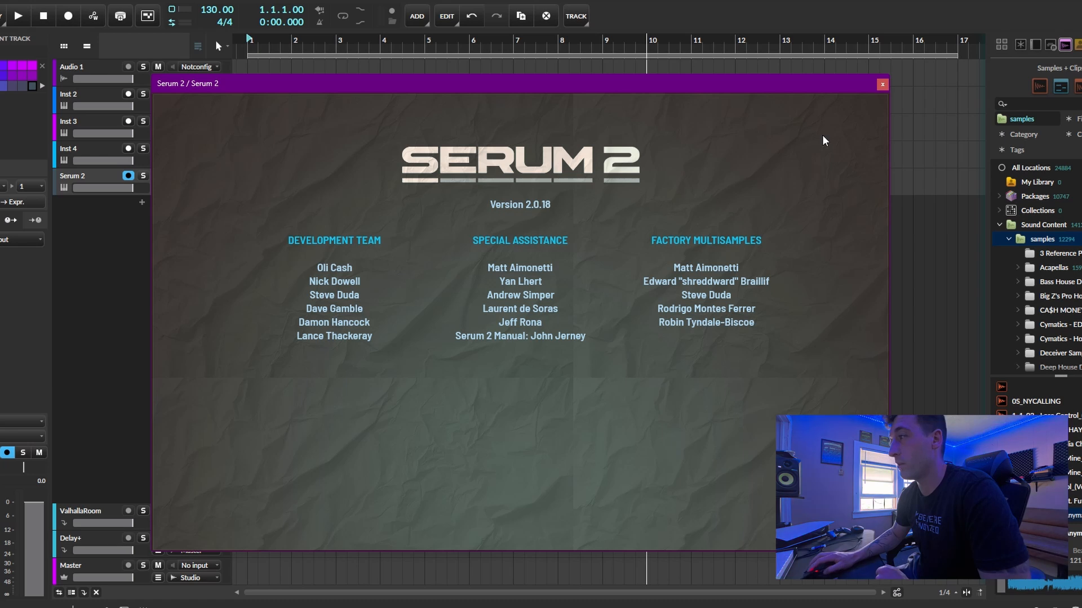
# Close and reopen the Serum 2 plugin window from its track's device, and set the skin to My Awesome Skin again.
pyautogui.click(882, 84)
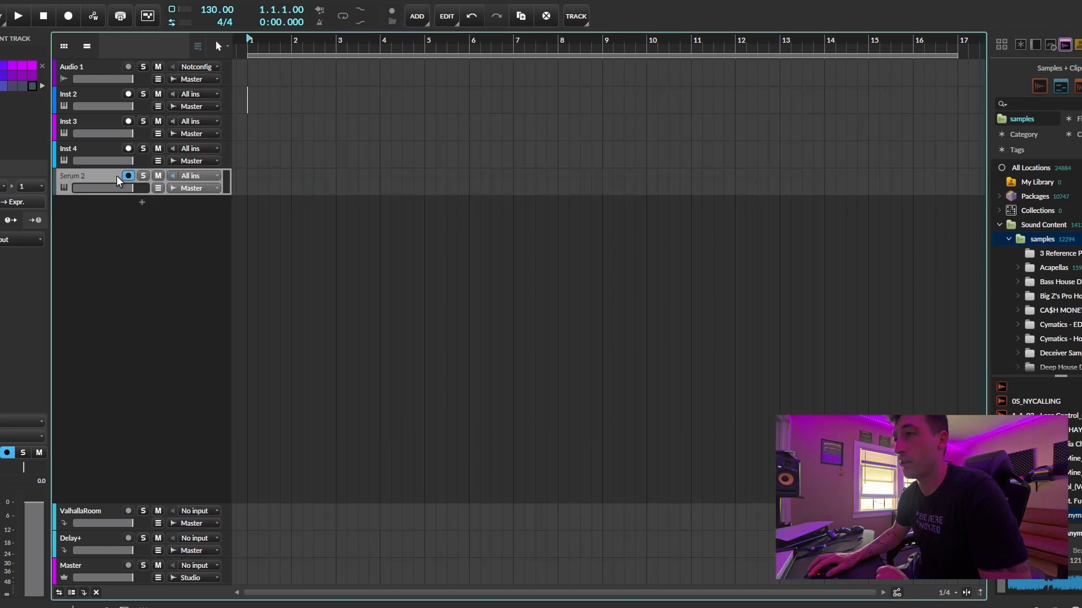
pyautogui.press('F3')
pyautogui.click(143, 550)
pyautogui.click(192, 116)
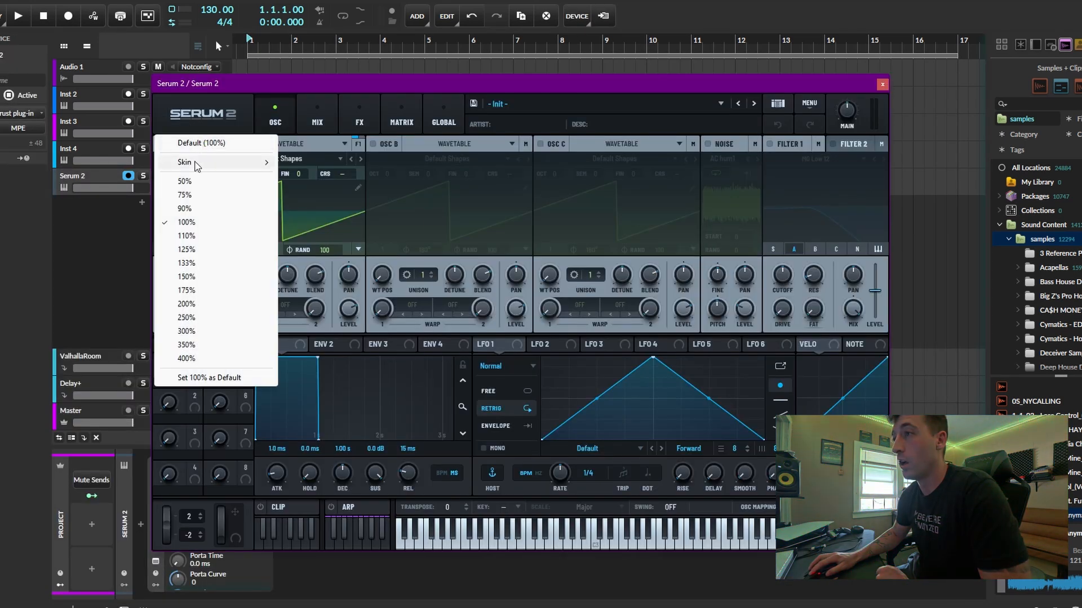
pyautogui.moveTo(197, 162)
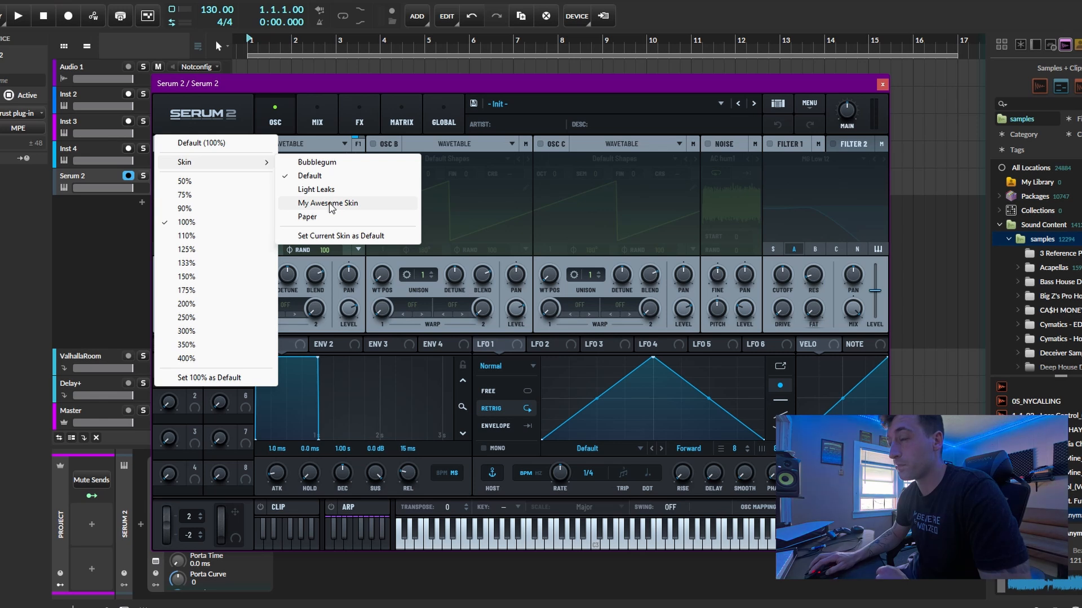
pyautogui.click(331, 204)
# Play two notes on Serum 2's keyboard, examine the skin on the Mix and FX pages, and close the plugin window.
pyautogui.click(630, 544)
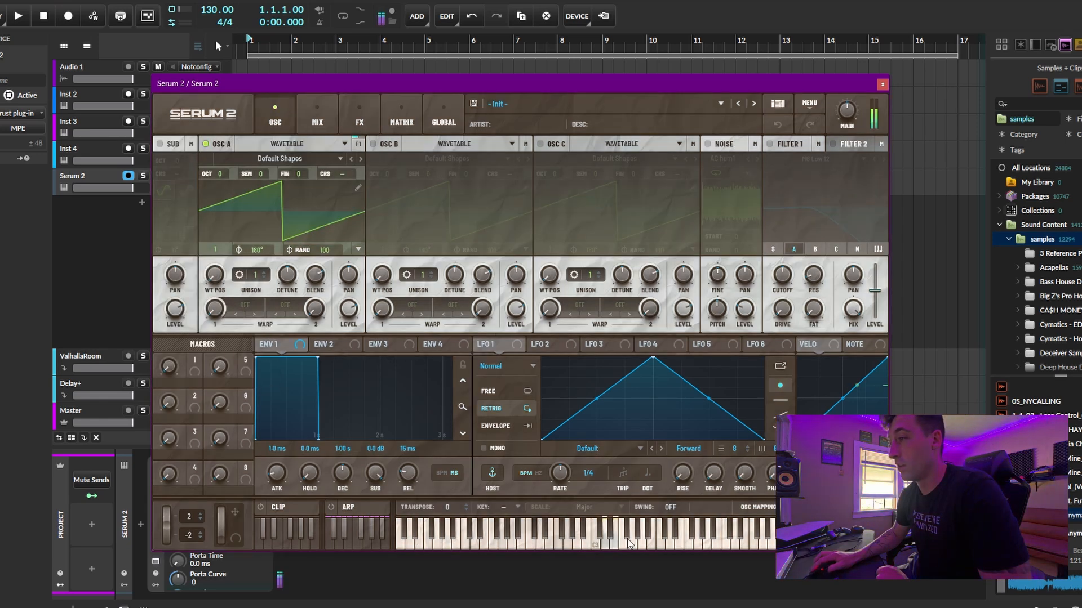
pyautogui.click(688, 542)
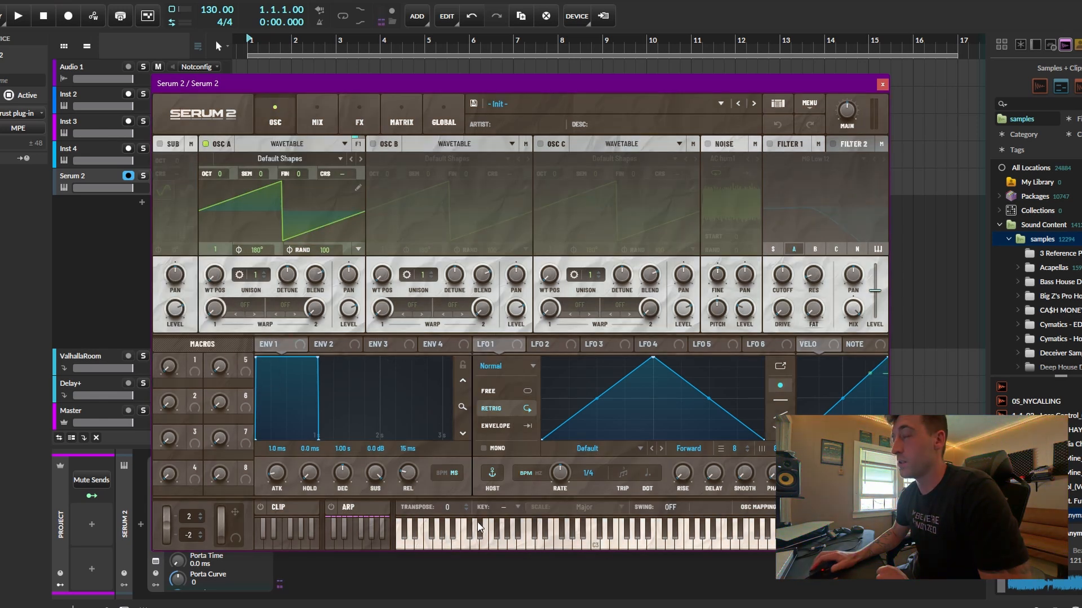
pyautogui.click(320, 130)
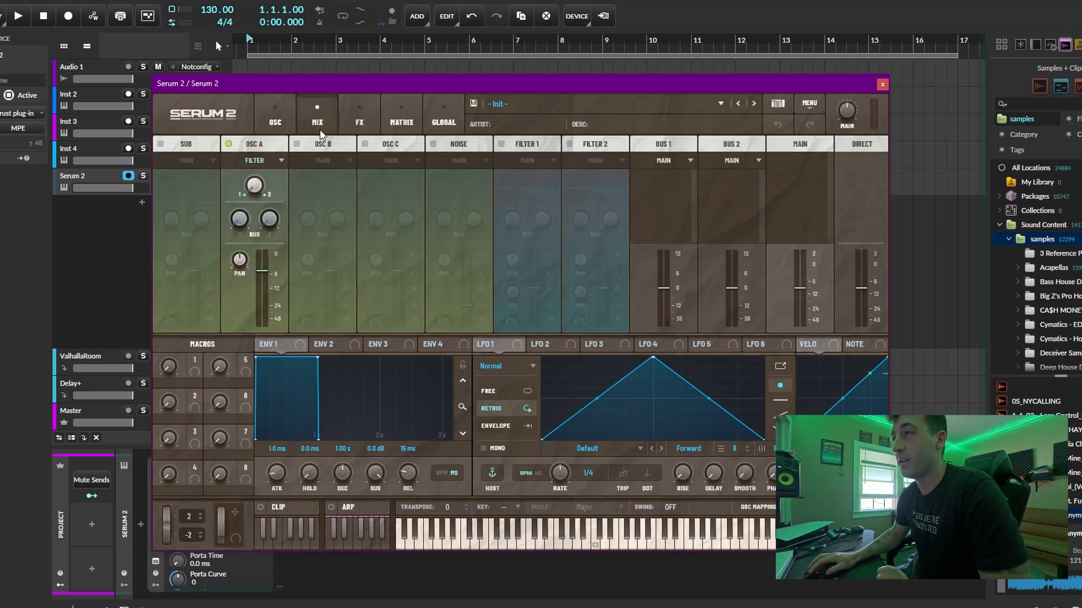
pyautogui.click(354, 122)
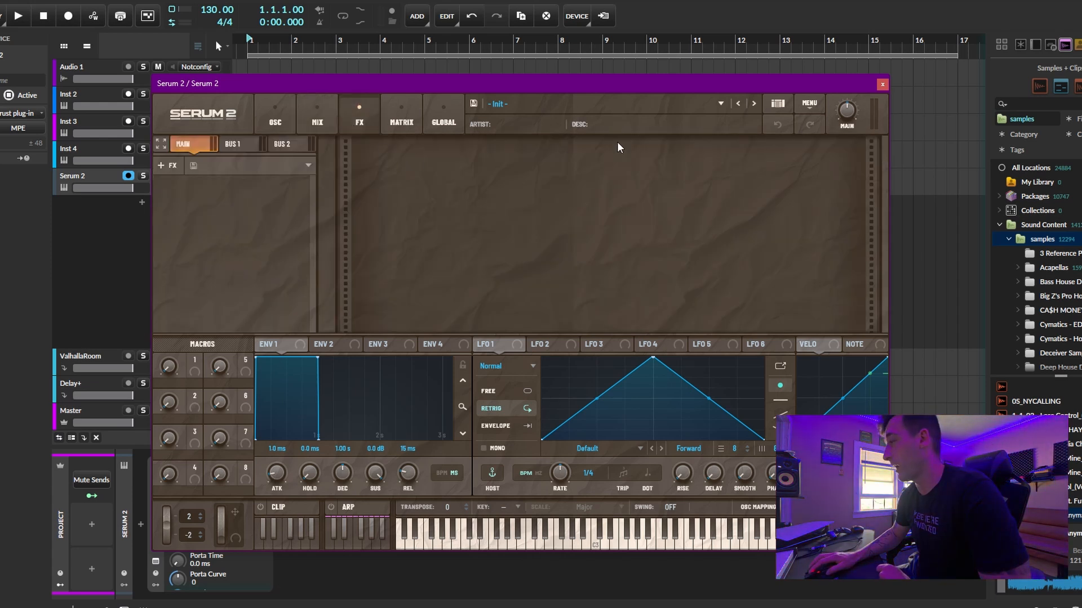
pyautogui.moveTo(603, 86); pyautogui.dragTo(632, 88)
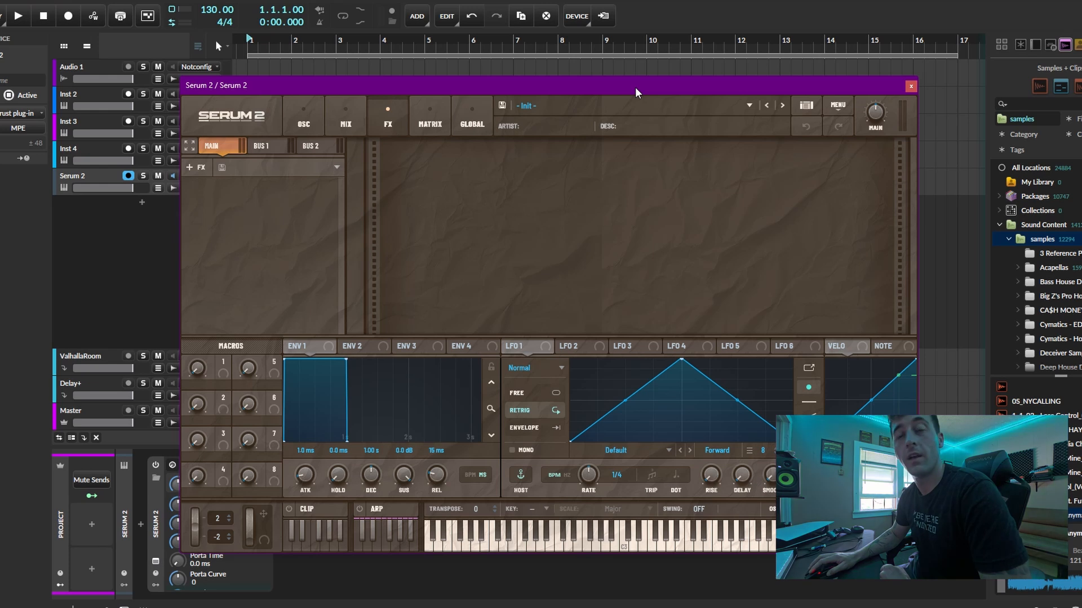
pyautogui.click(911, 89)
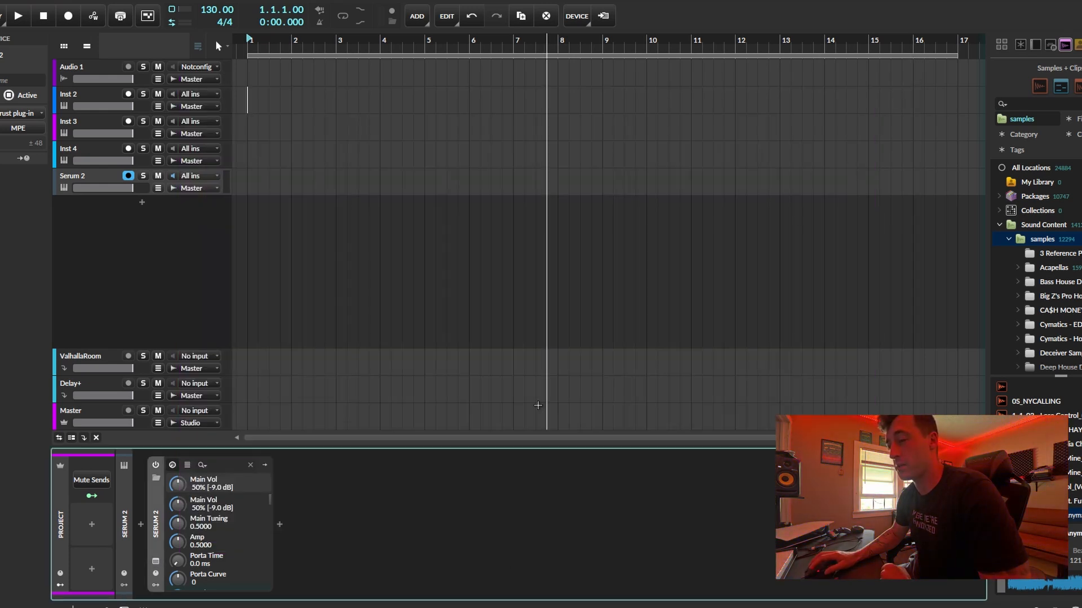
pyautogui.hotkey('alt', 'Tab')
pyautogui.click(897, 93)
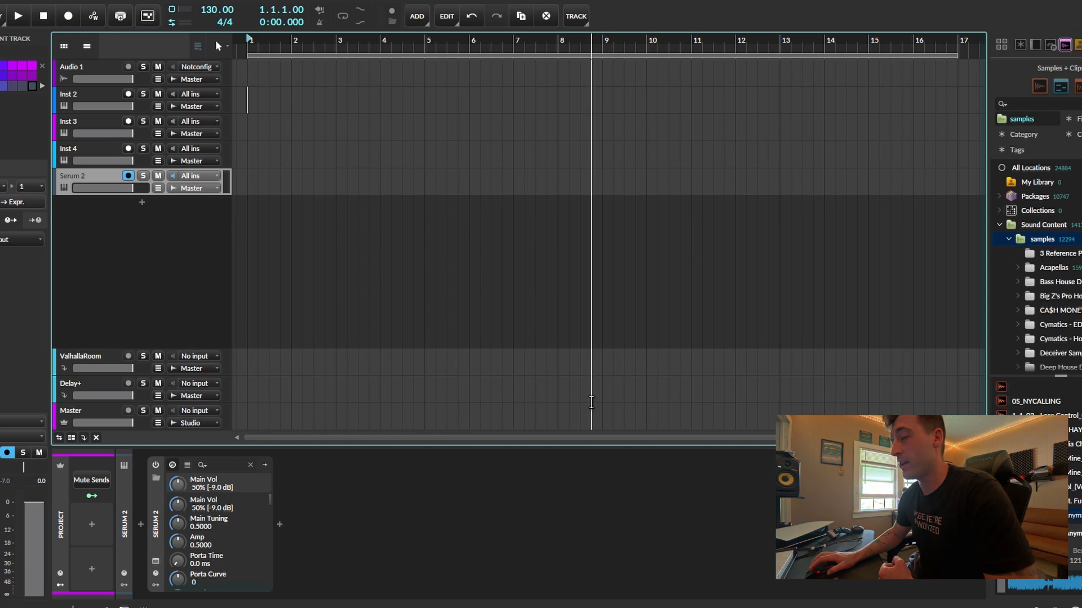